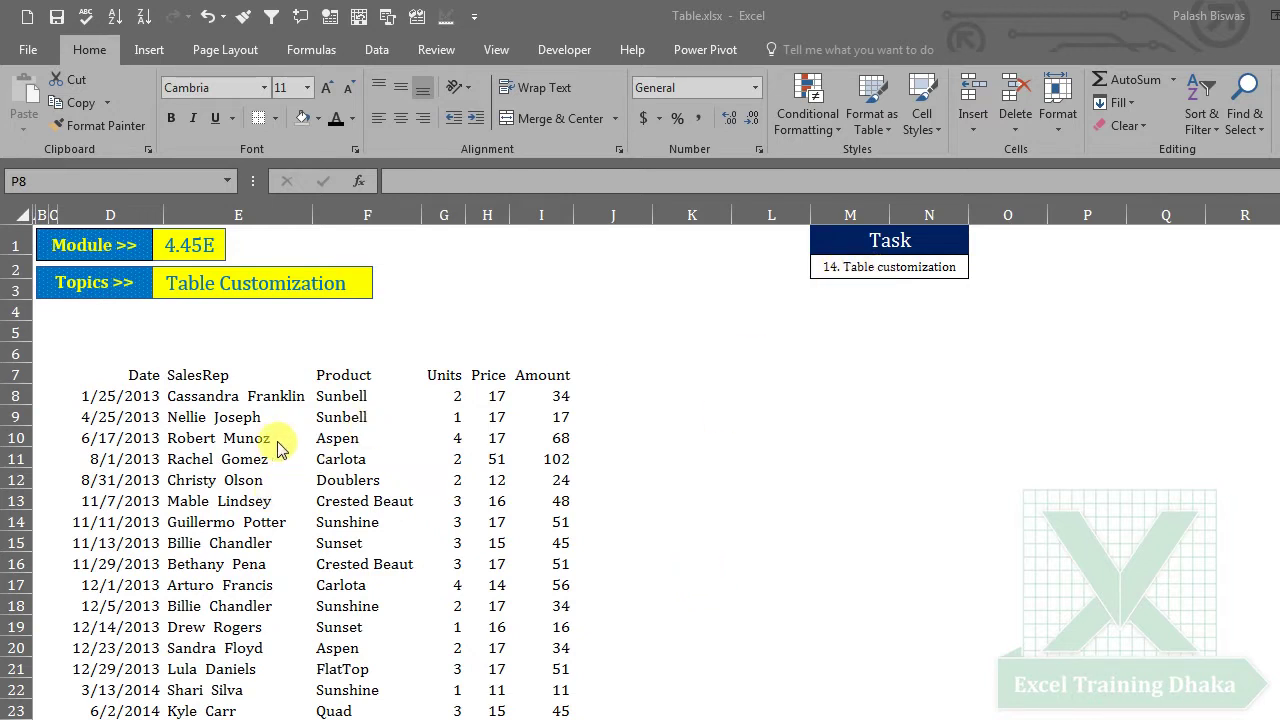
click(266, 372)
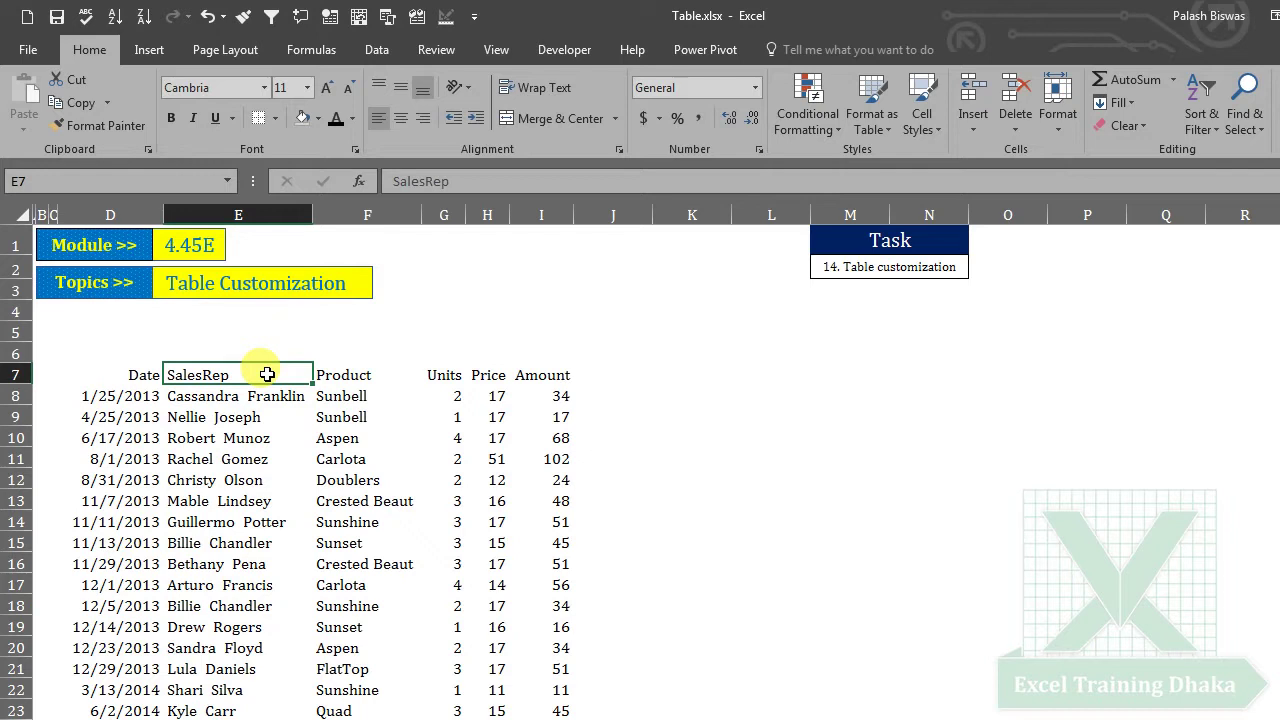
click(225, 518)
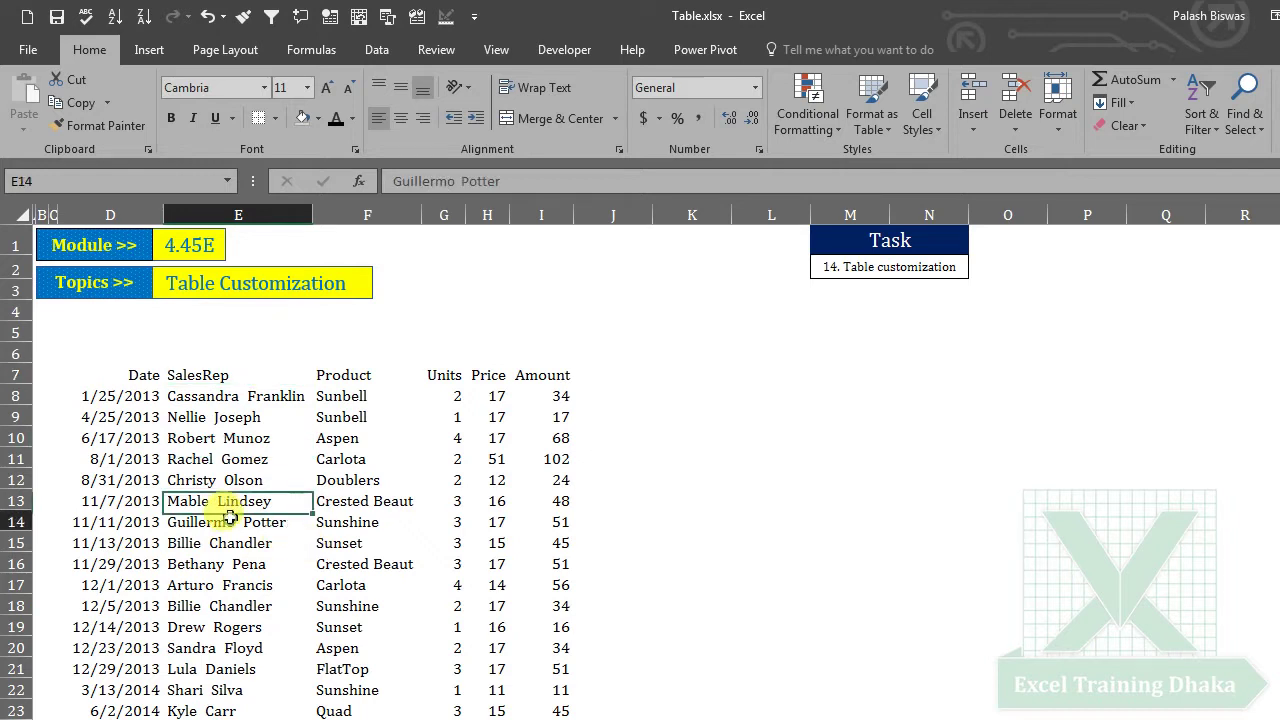
drag(115, 375, 540, 718)
scroll(536, 677, down, 1)
scroll(533, 600, up, 2)
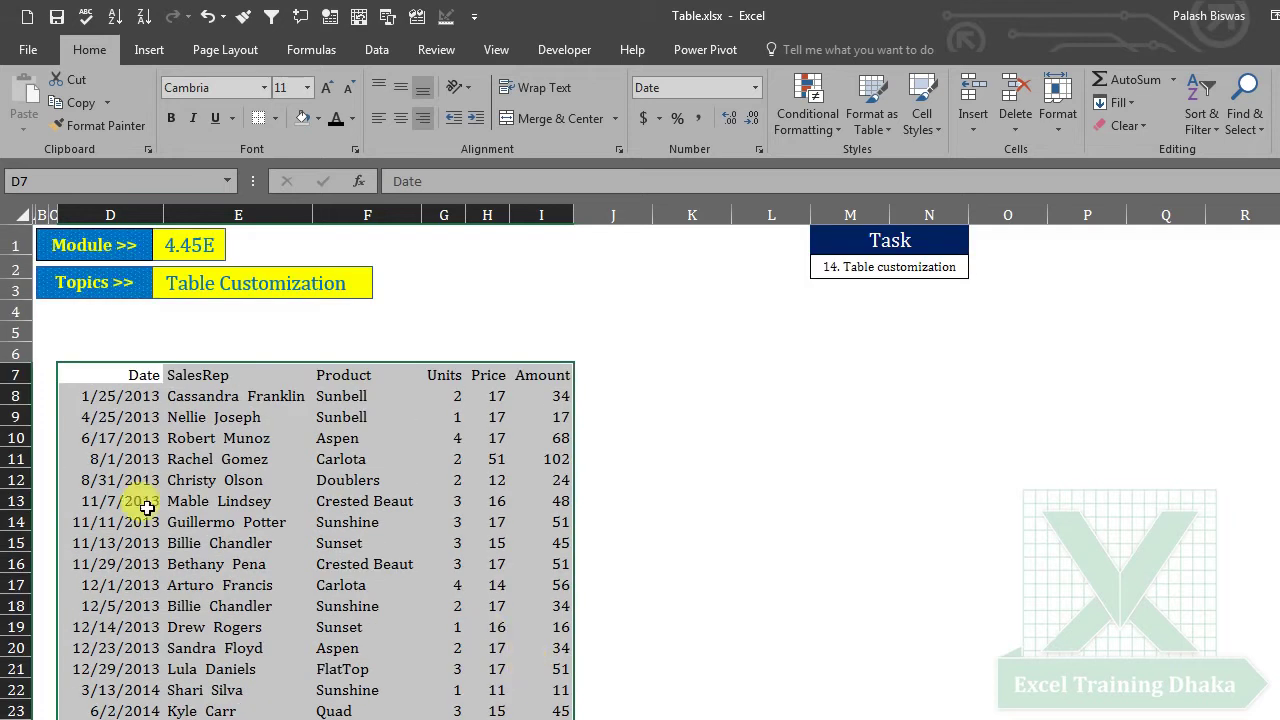
Step: Convert the sales data range D7:I32 into a table with headers
click(237, 431)
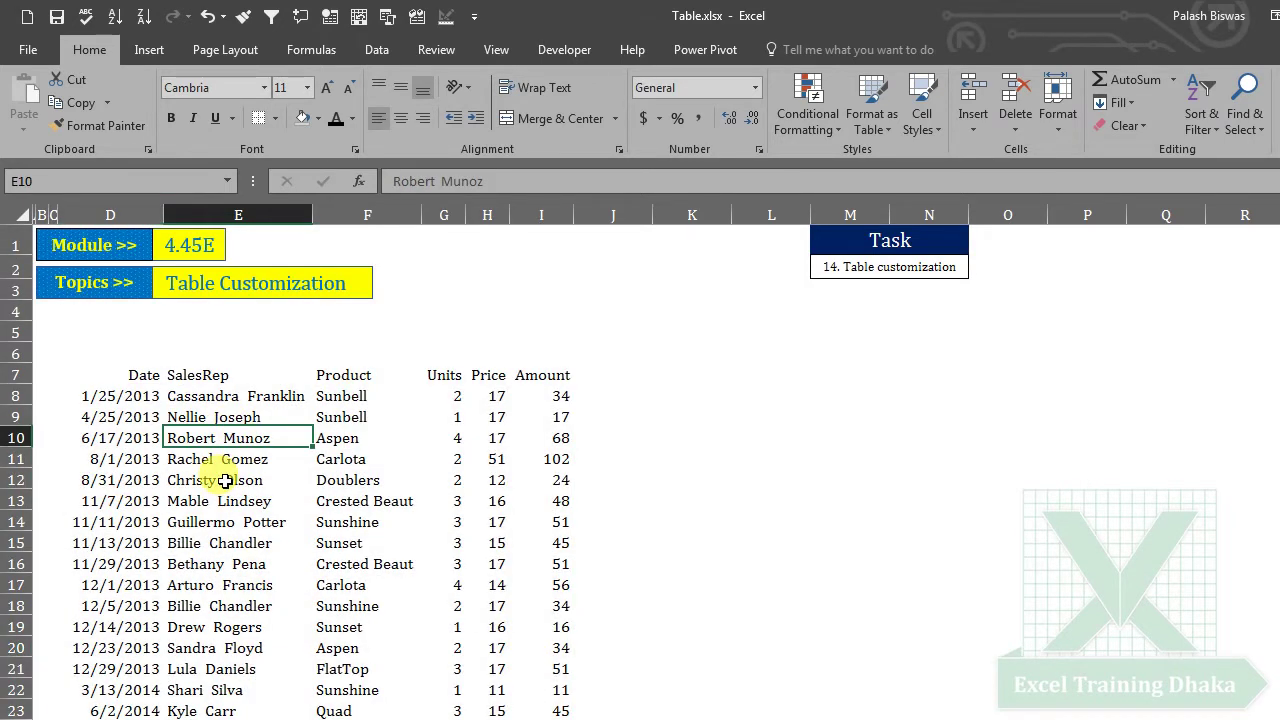
click(218, 478)
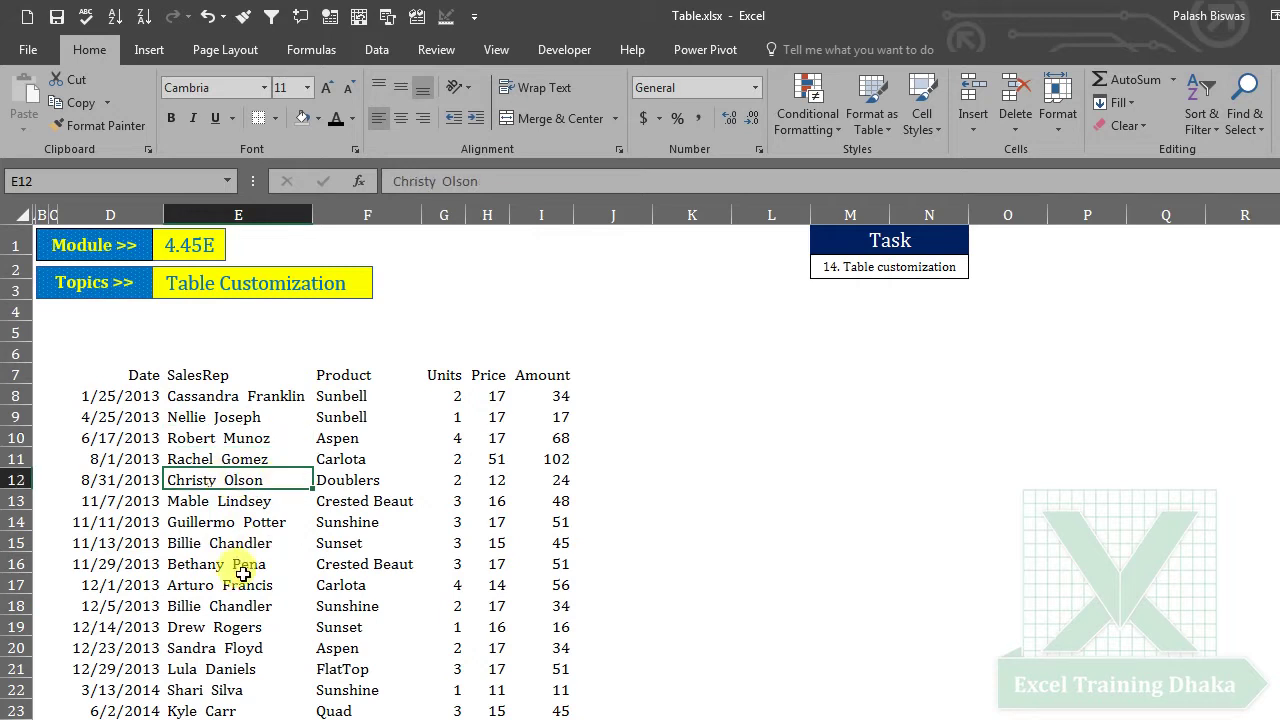
click(149, 52)
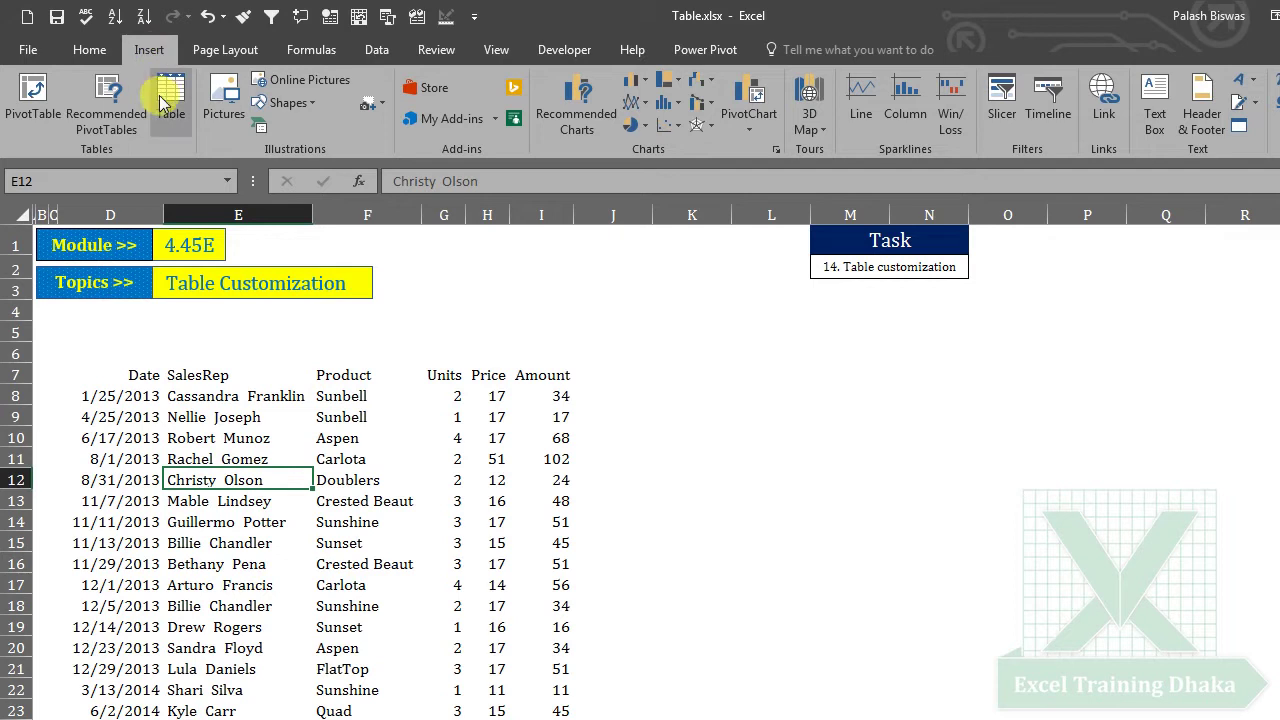
click(168, 92)
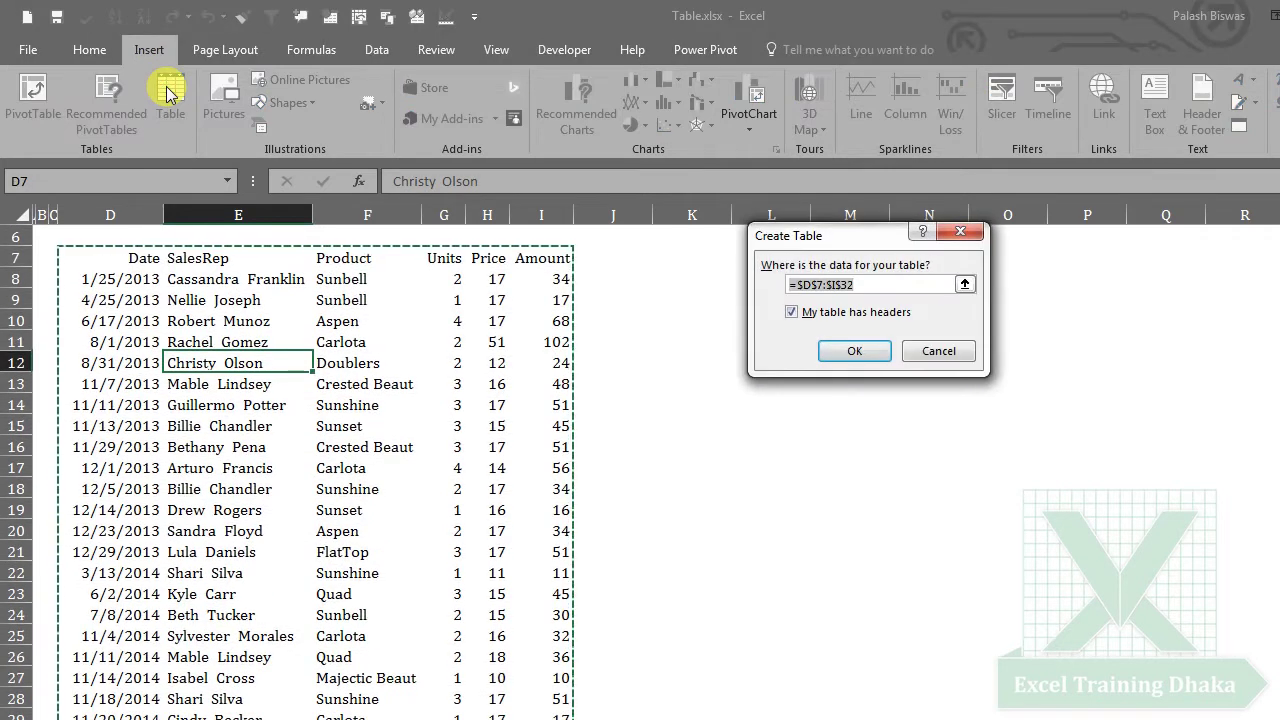
drag(832, 238, 770, 280)
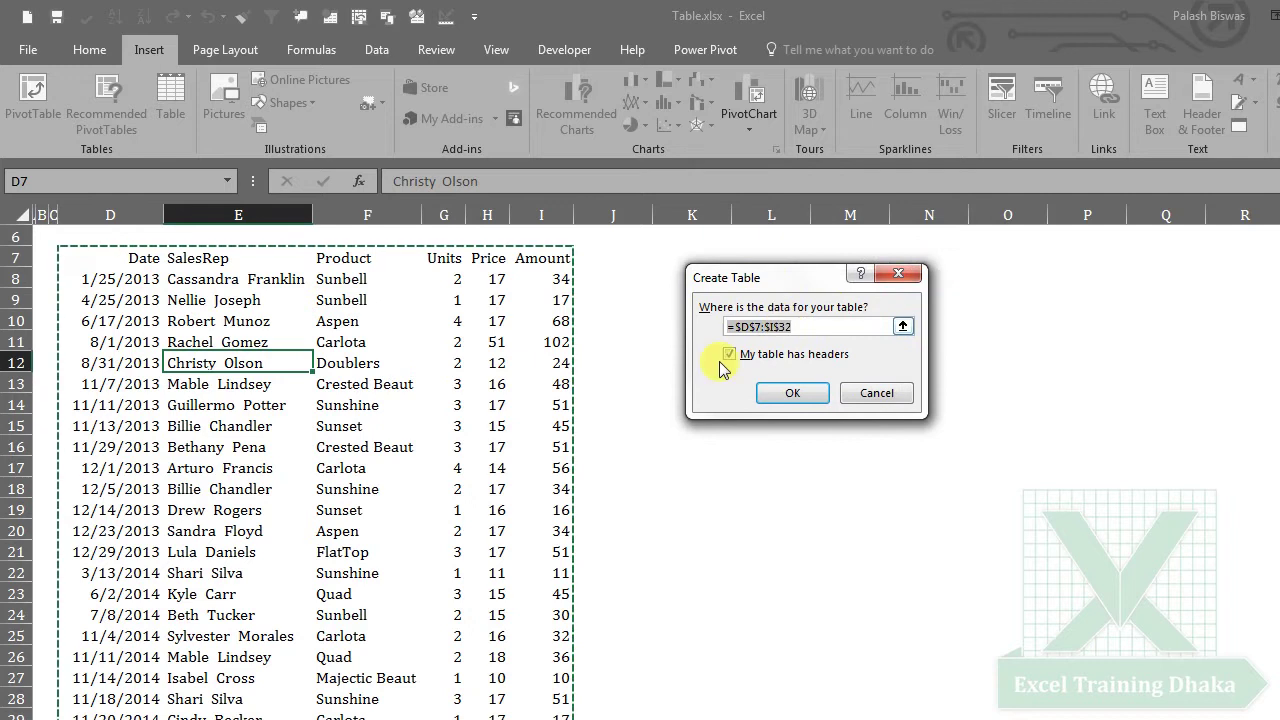
click(793, 394)
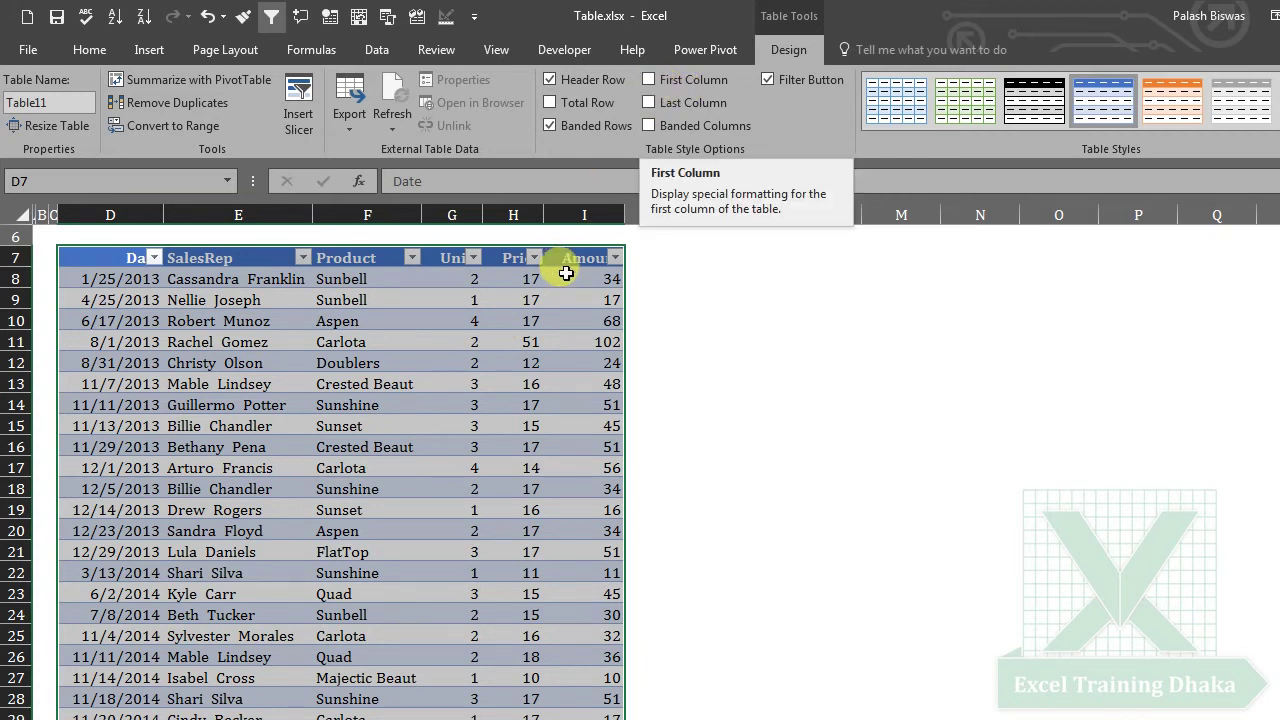
Step: Try the First Column and Last Column special formatting on the table, switching each option off again
click(650, 80)
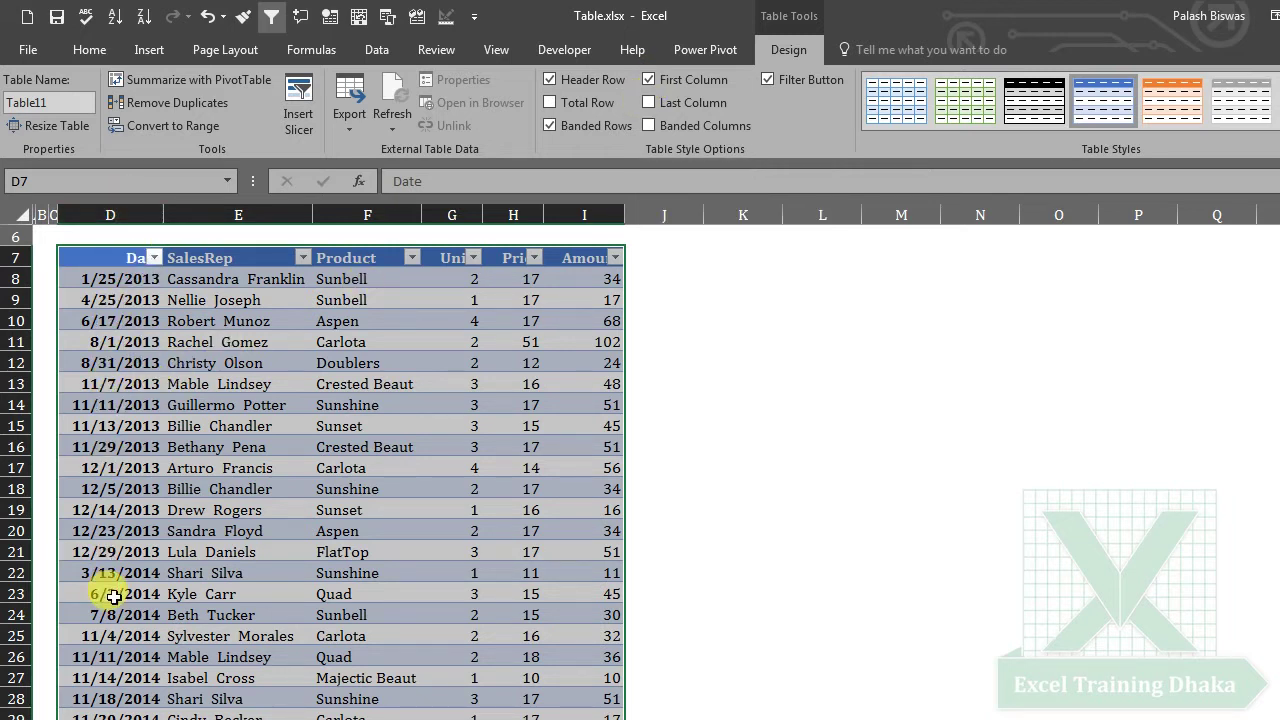
click(647, 80)
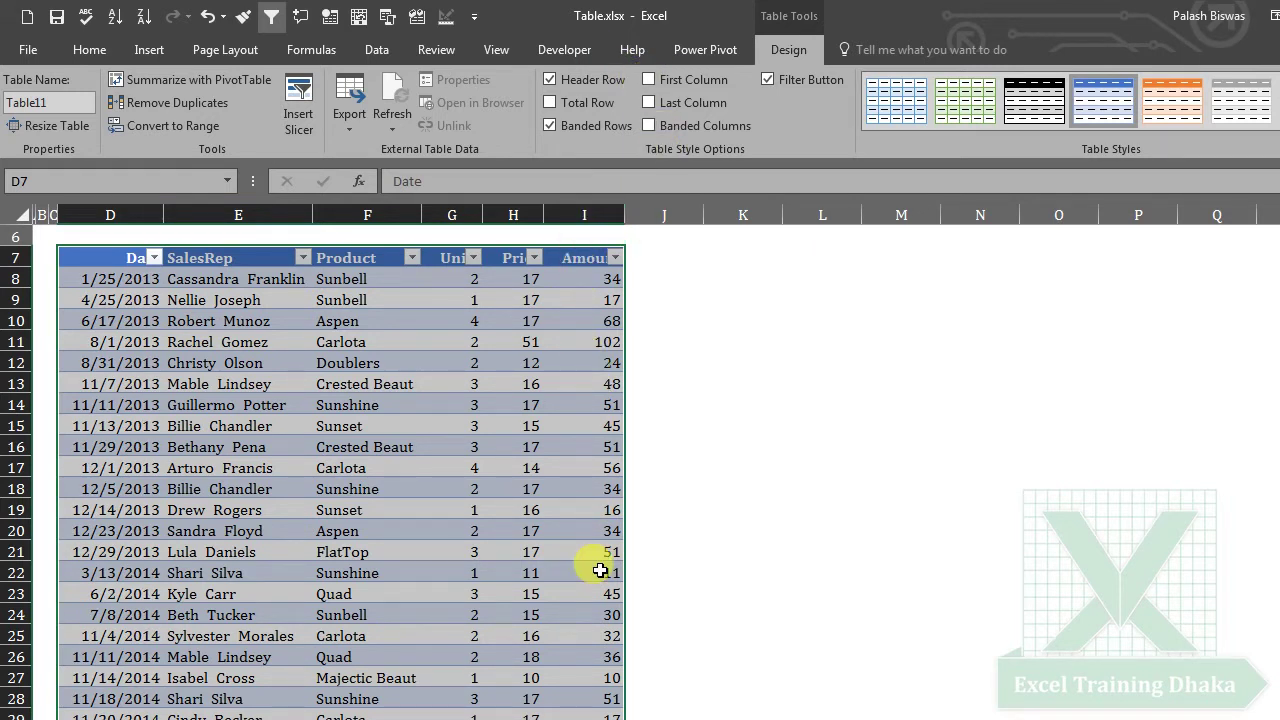
click(648, 104)
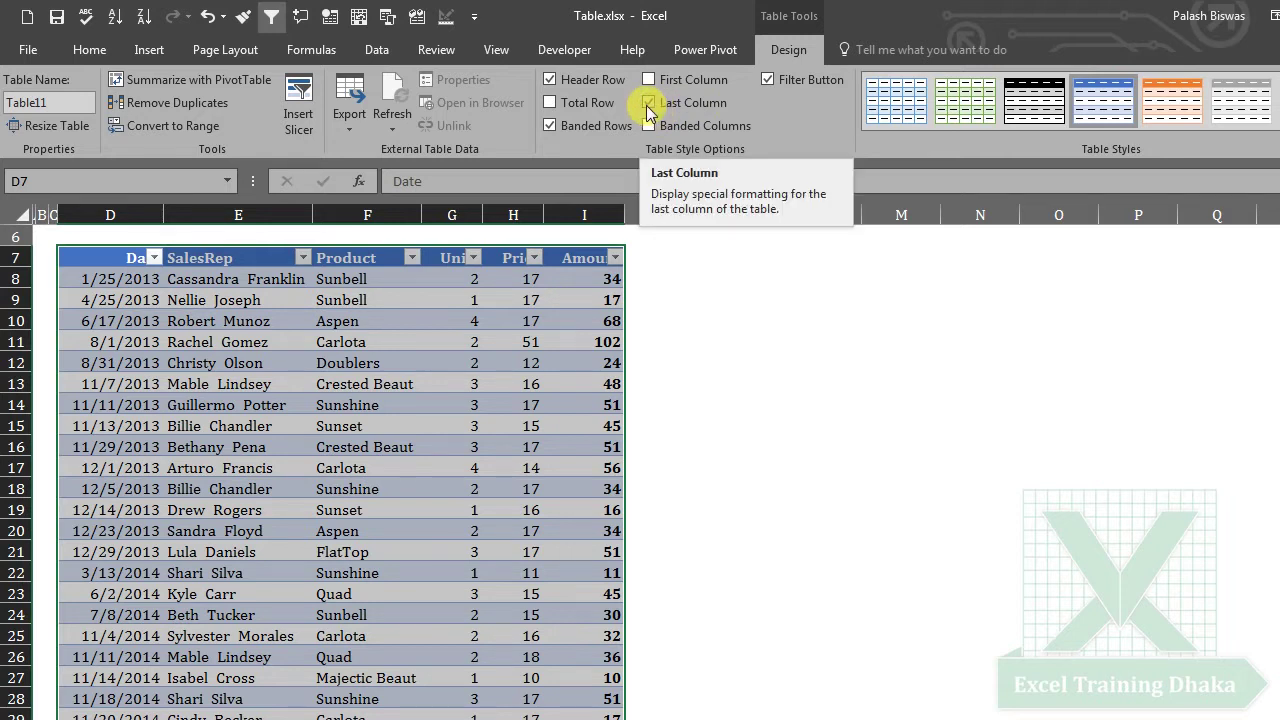
click(647, 104)
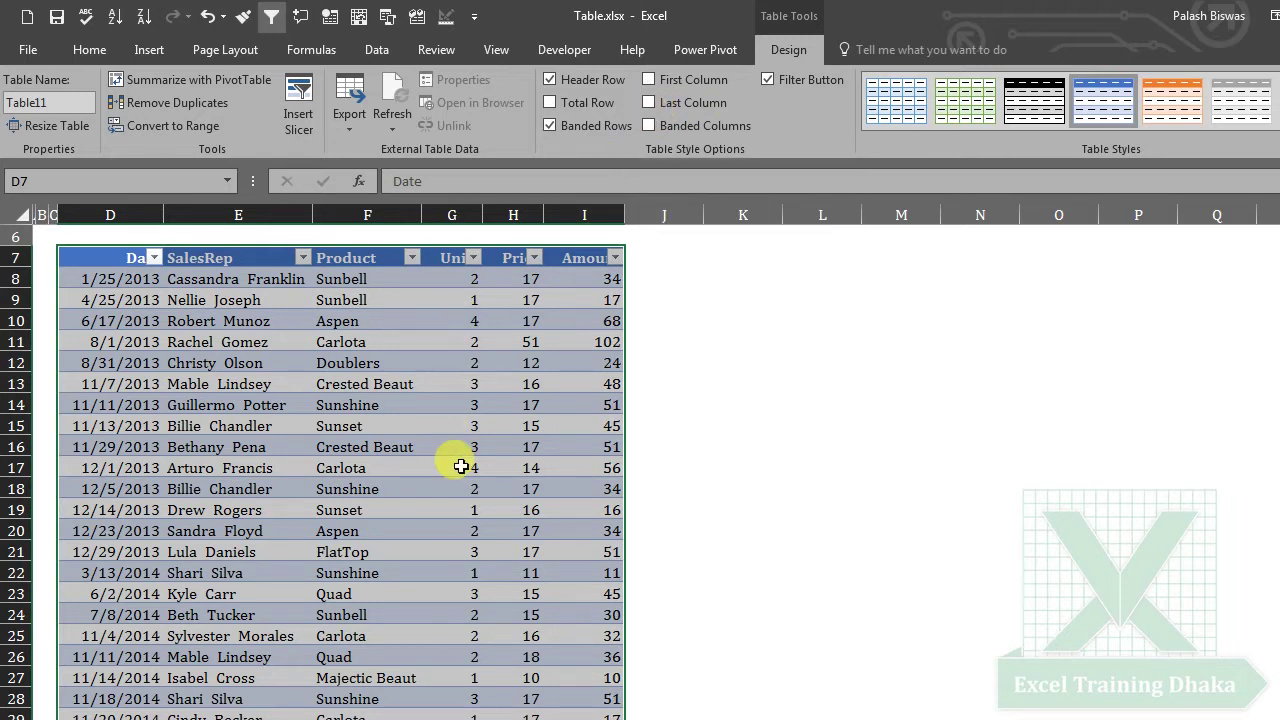
Step: Try banded columns in place of banded rows on the table, and restore the banded rows
click(650, 130)
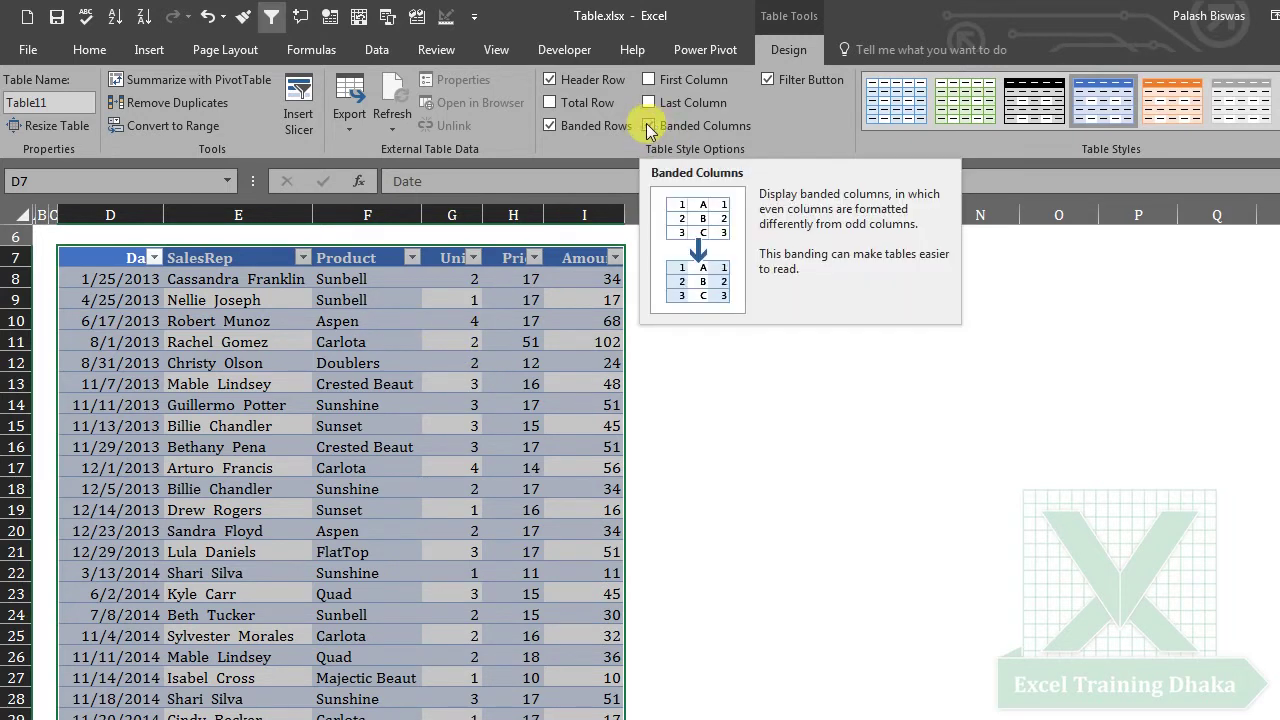
click(551, 130)
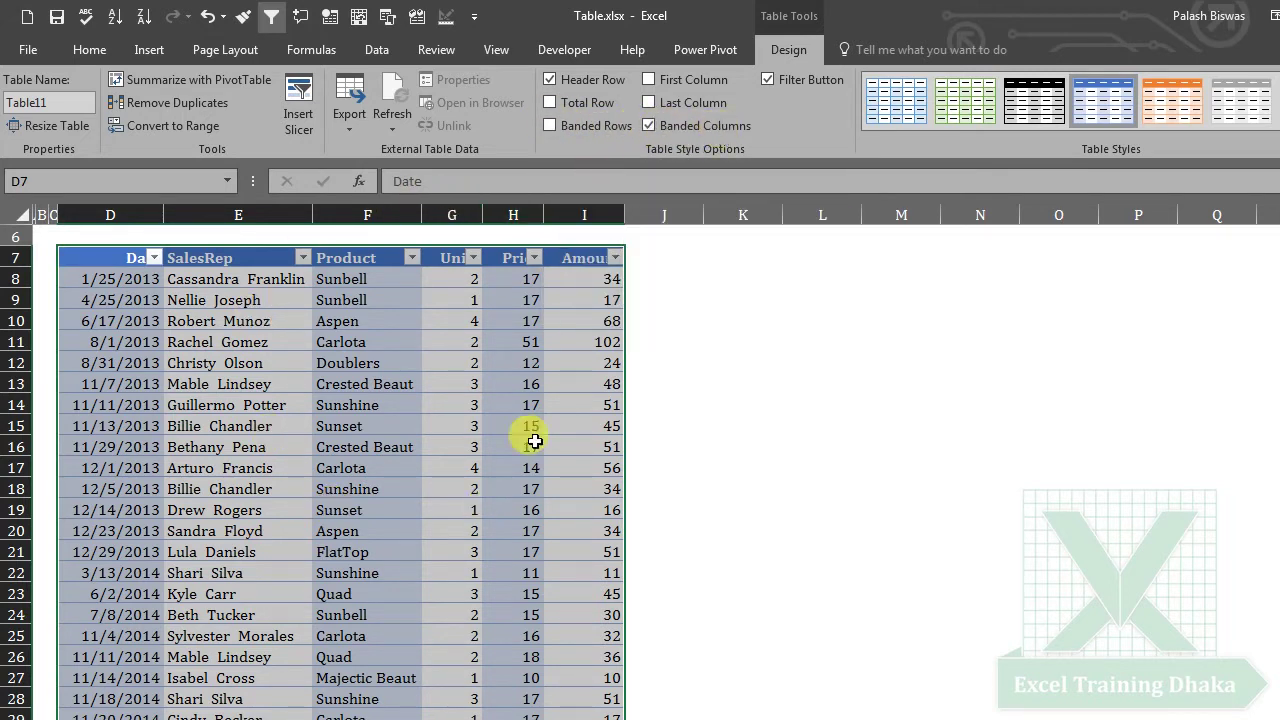
click(649, 126)
click(549, 126)
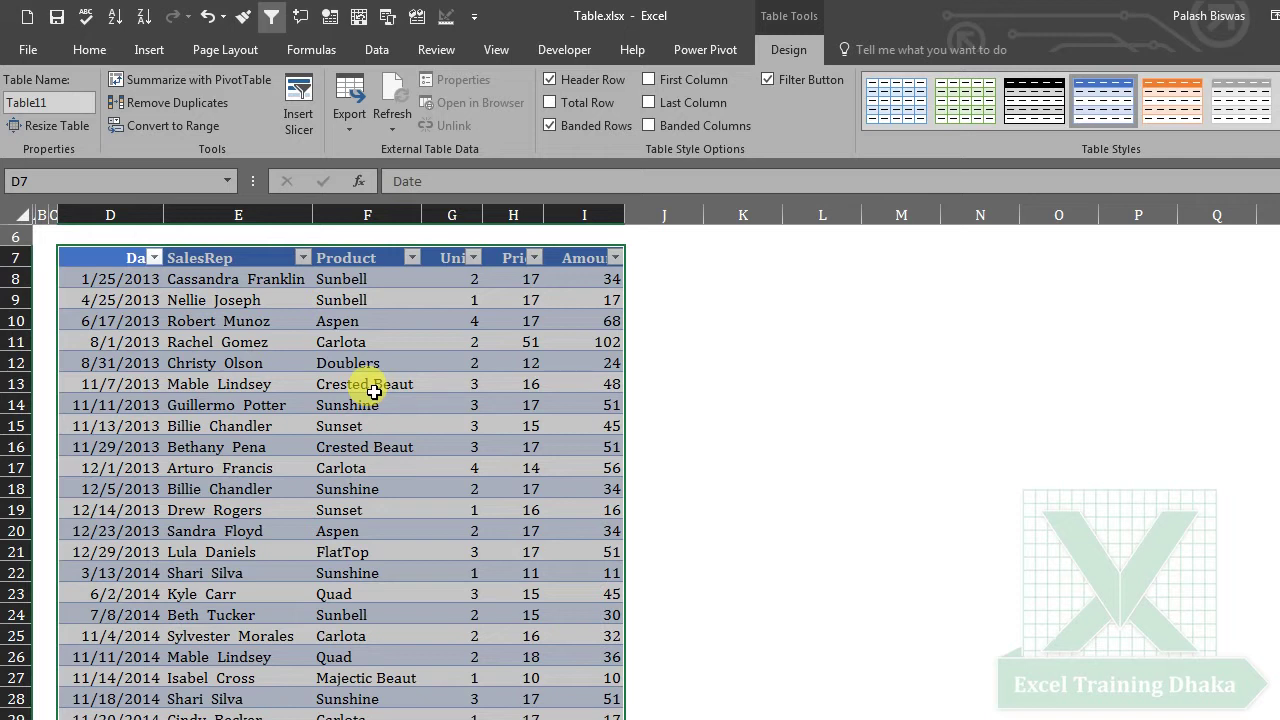
Step: Try hiding the filter buttons in the table's header row, and show them again
click(767, 80)
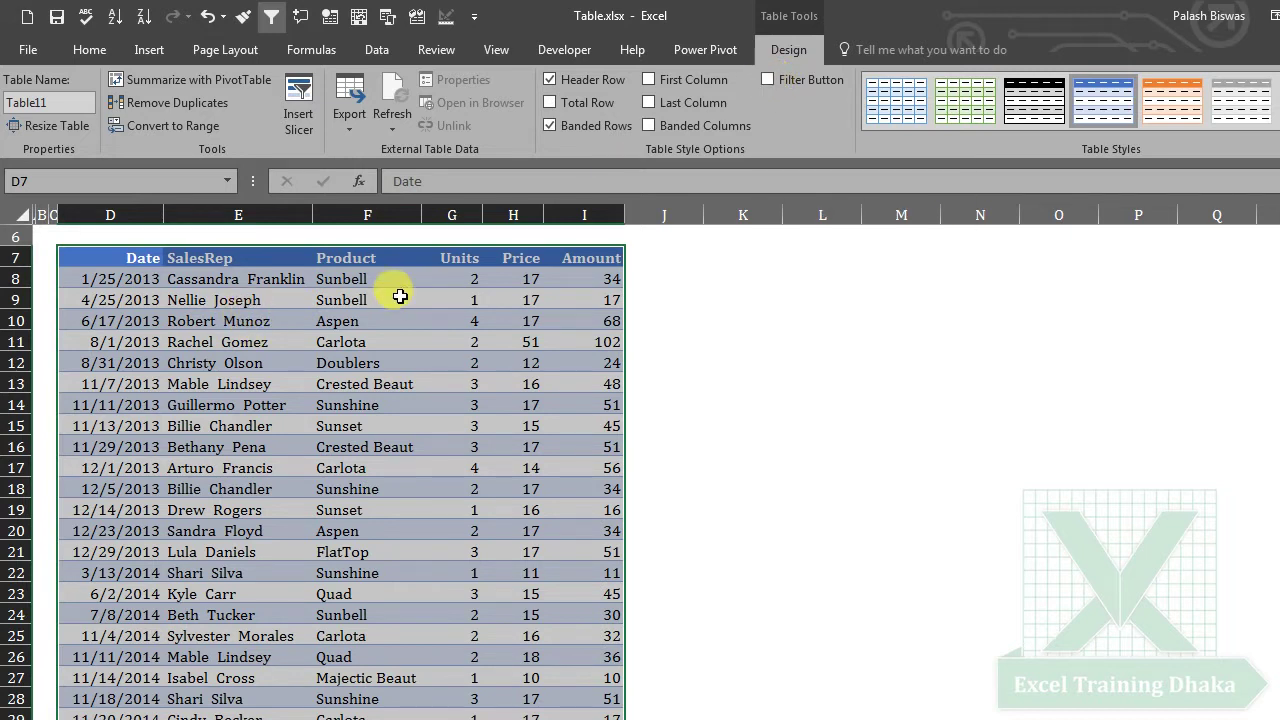
click(768, 80)
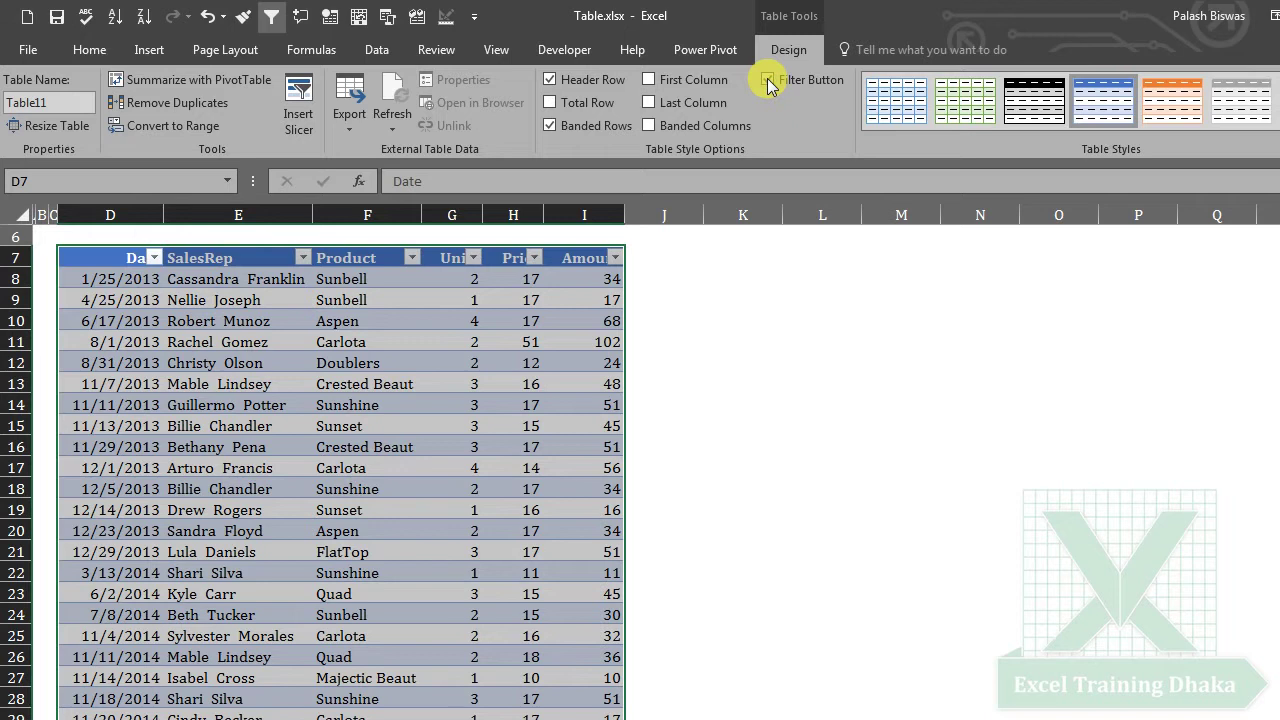
click(343, 382)
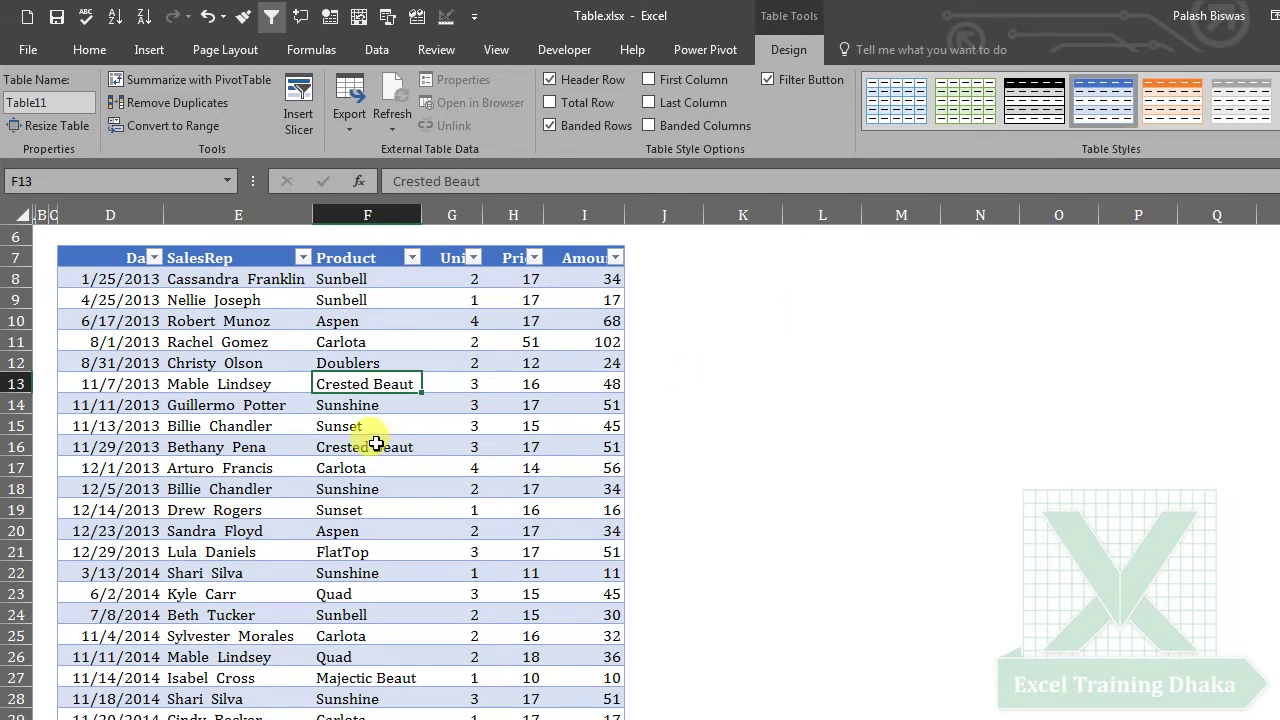
click(447, 398)
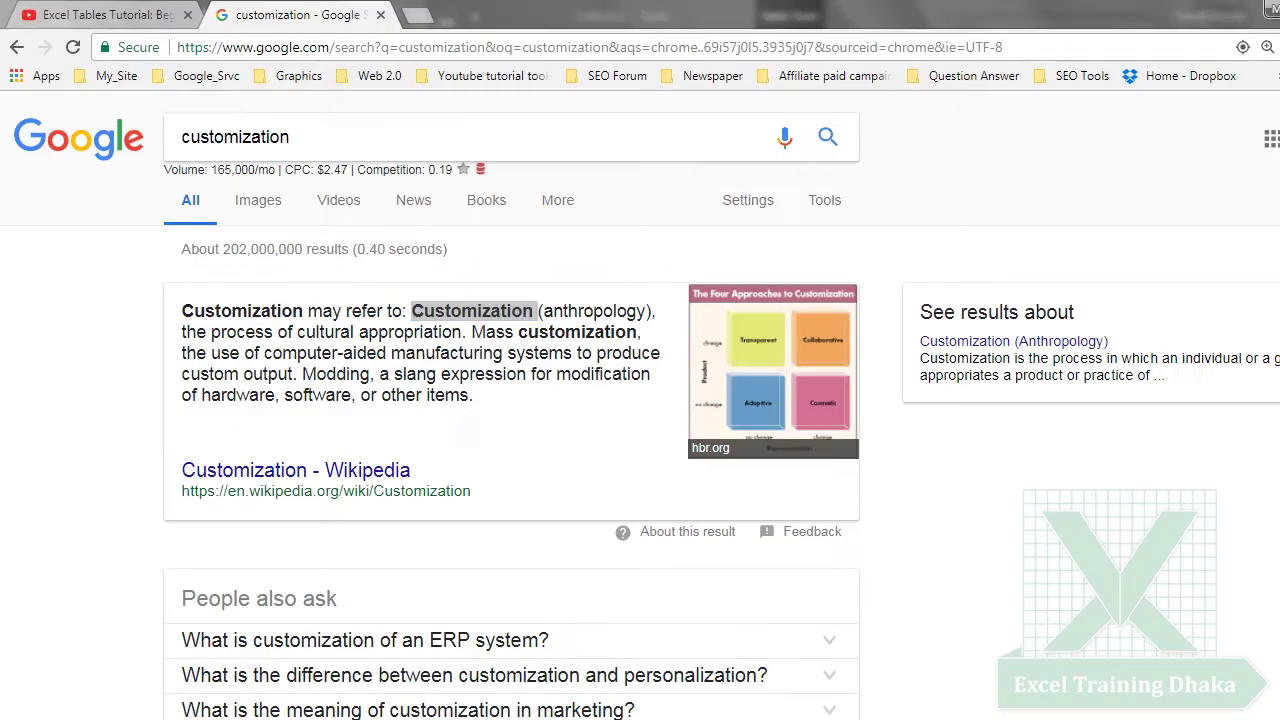
double_click(469, 309)
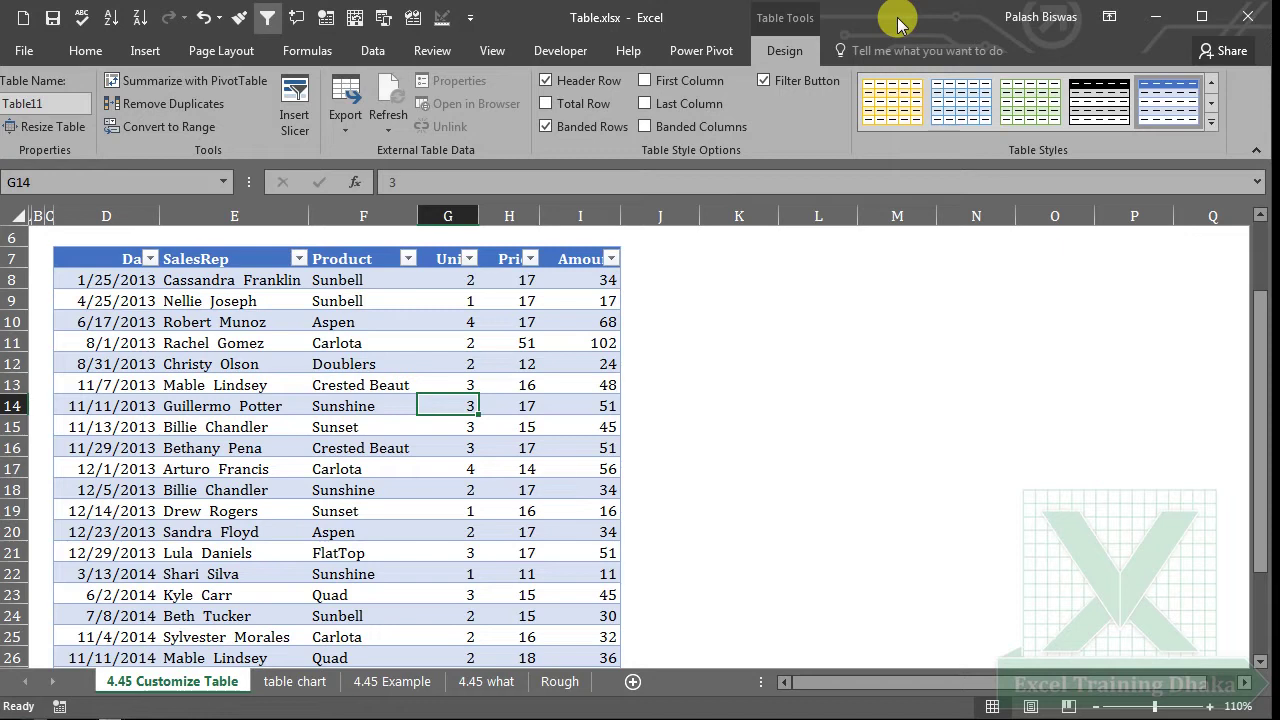
click(860, 362)
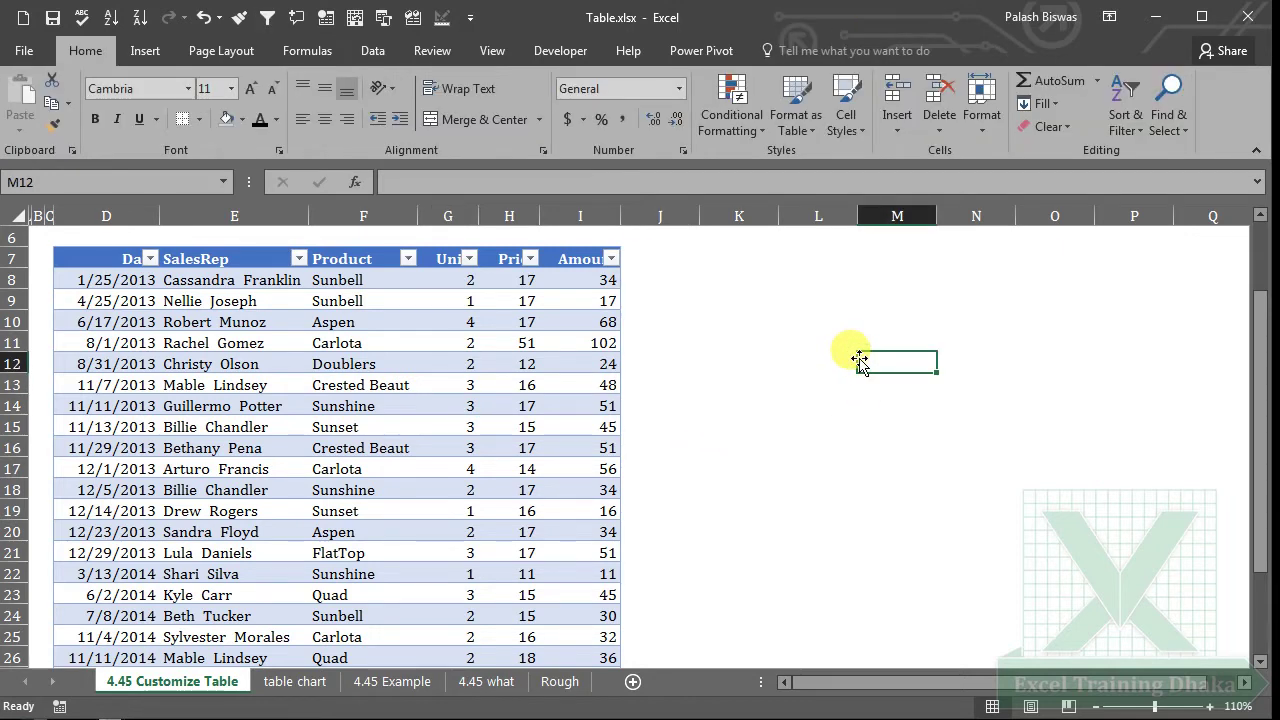
Step: Browse the available table styles and clear the style from the sales table
click(392, 296)
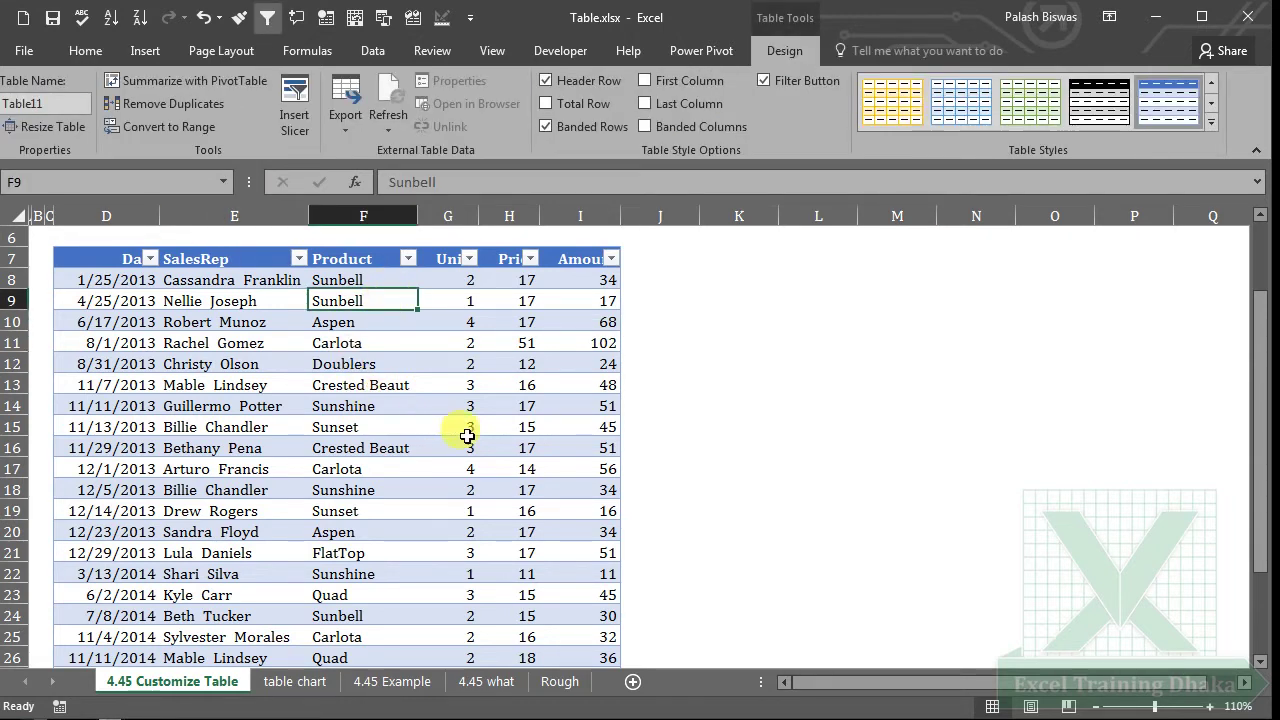
click(1211, 122)
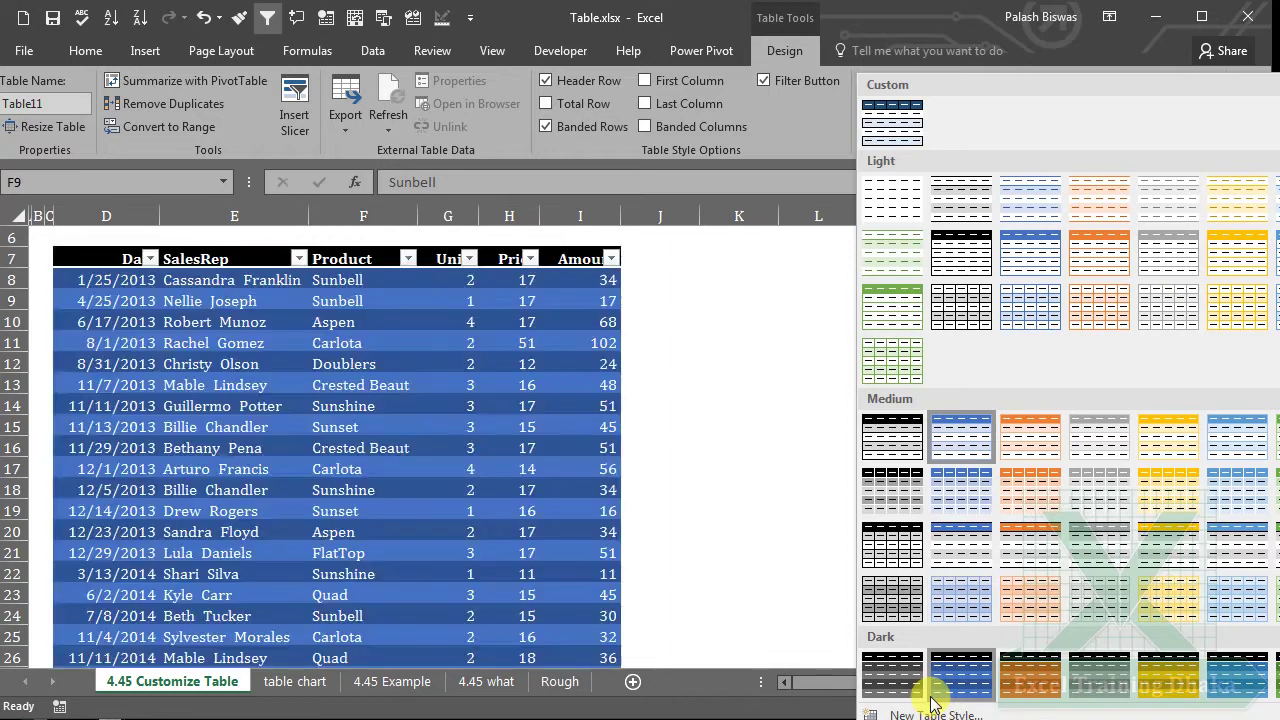
scroll(927, 695, down, 1)
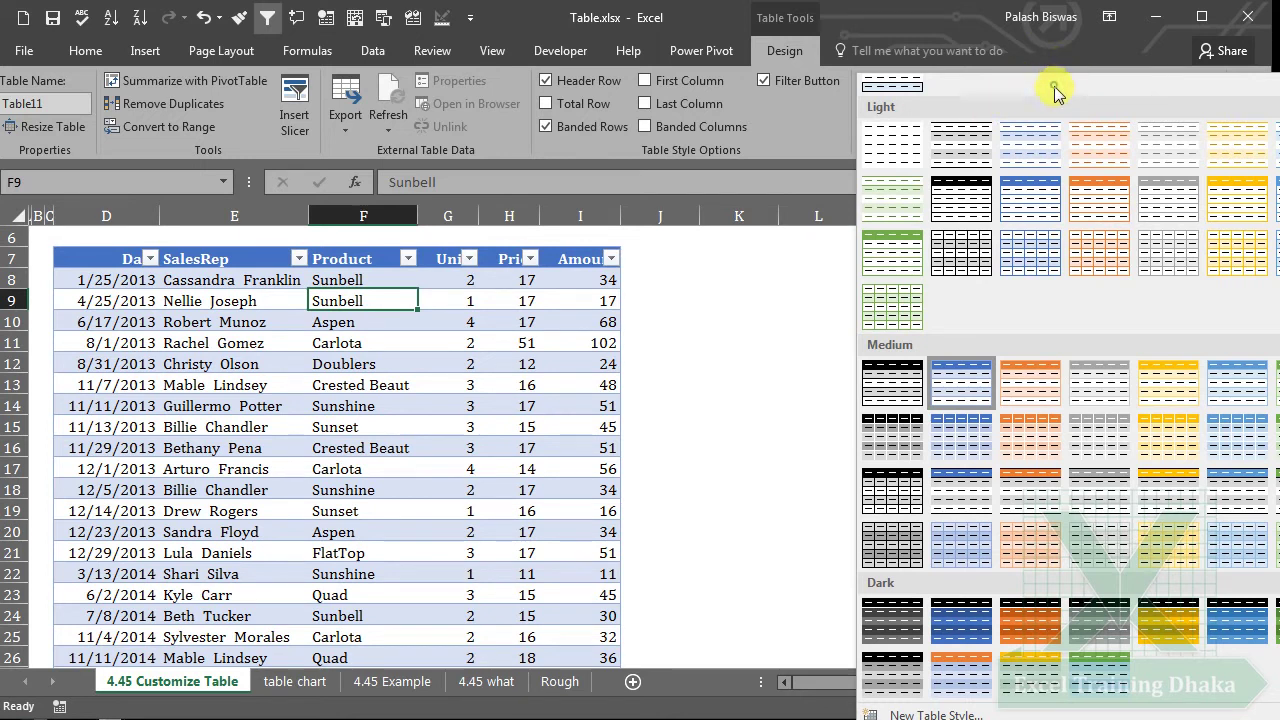
scroll(1018, 102, up, 1)
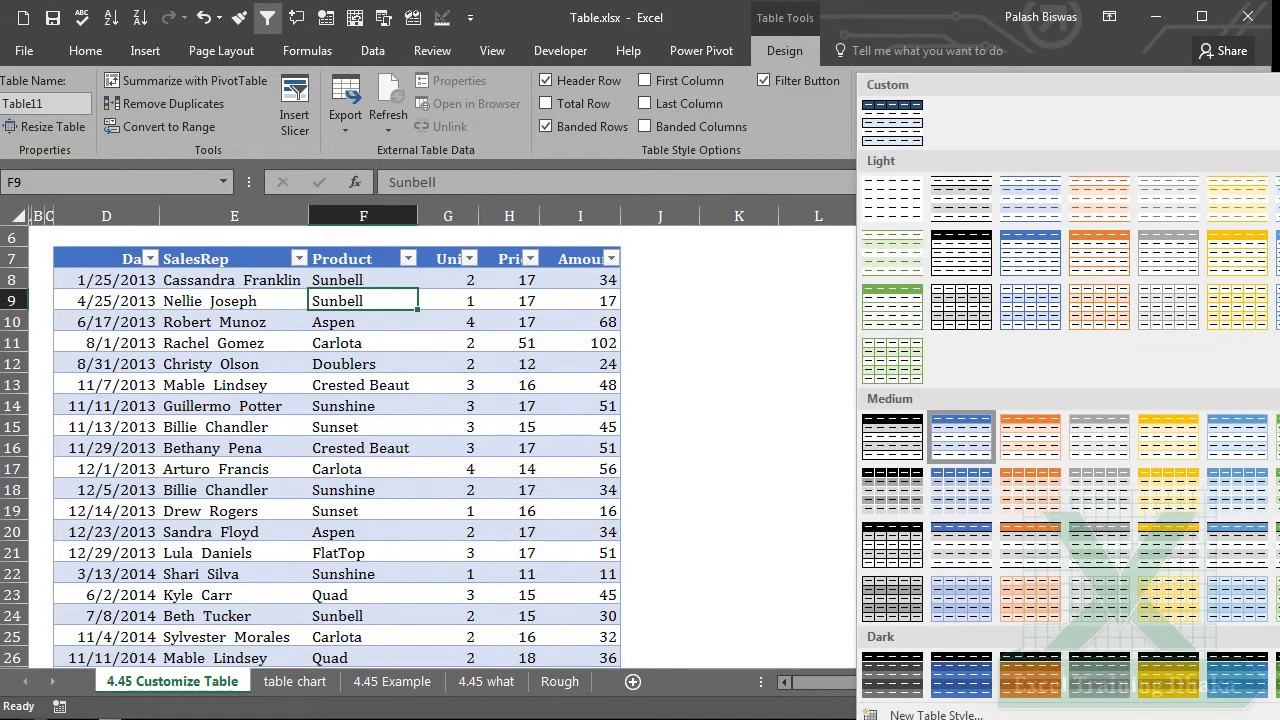
scroll(1069, 386, down, 1)
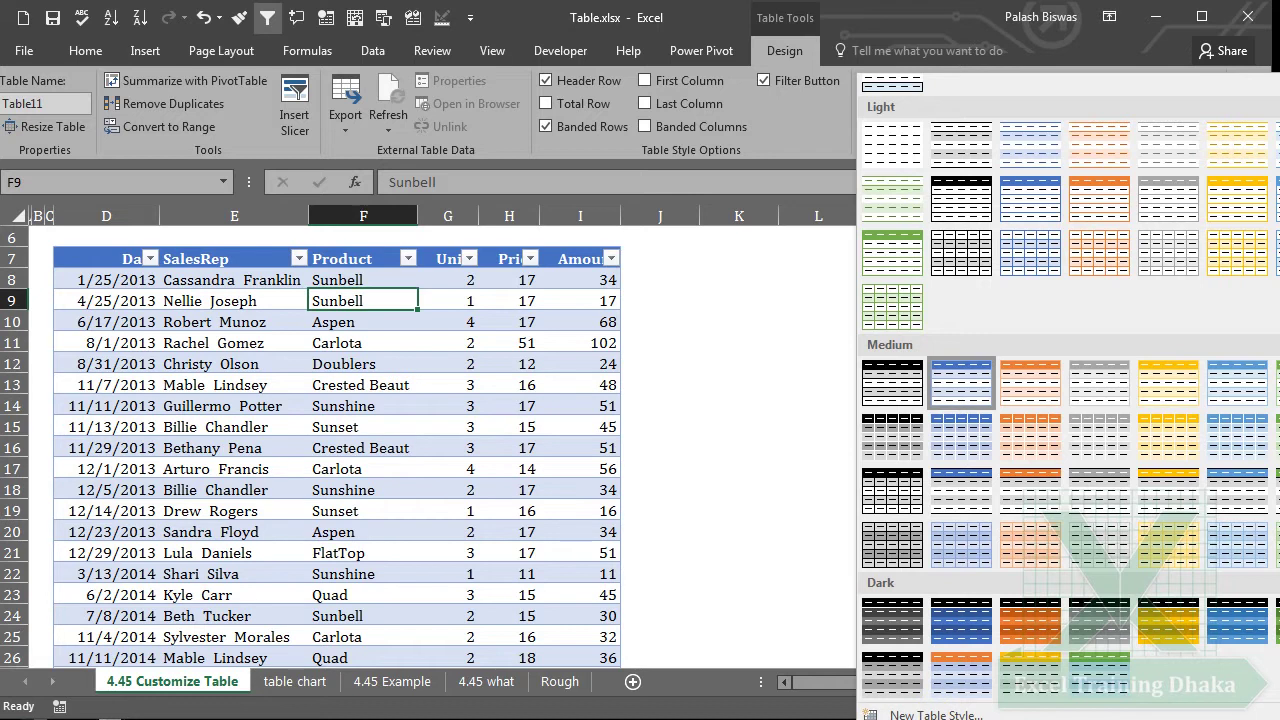
click(908, 719)
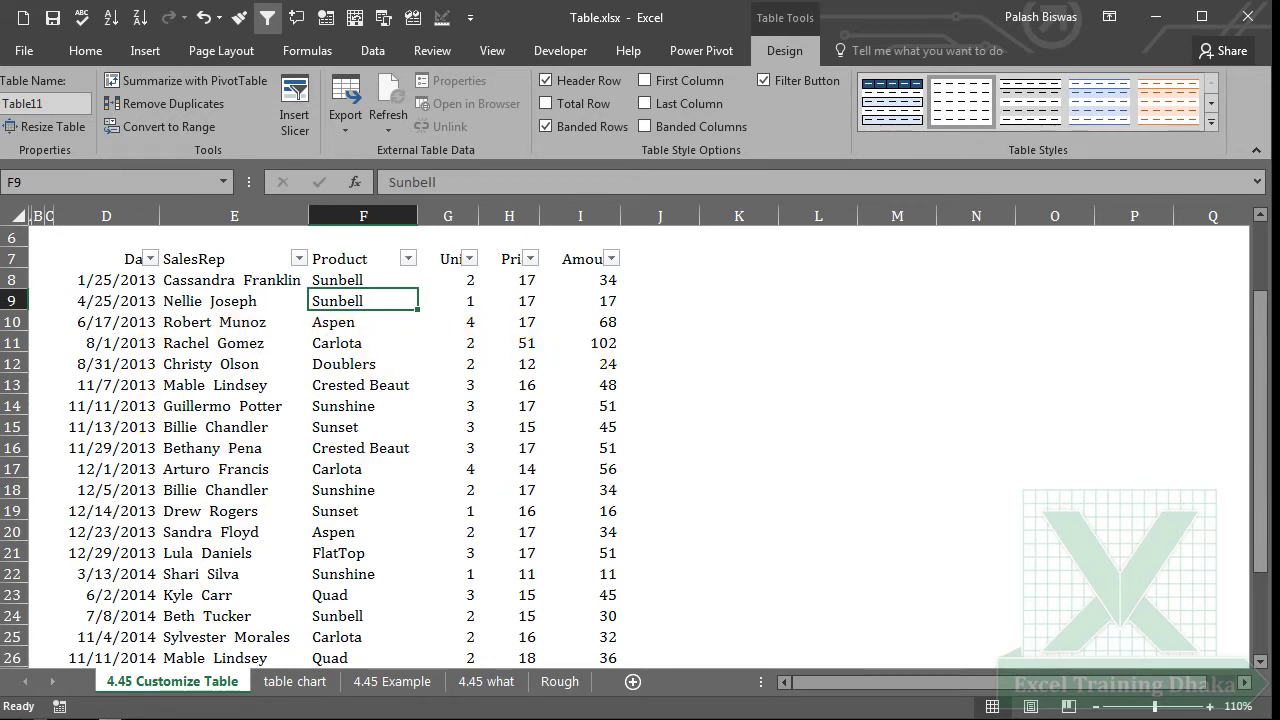
Step: Start a new custom table style for the sales table
click(1210, 121)
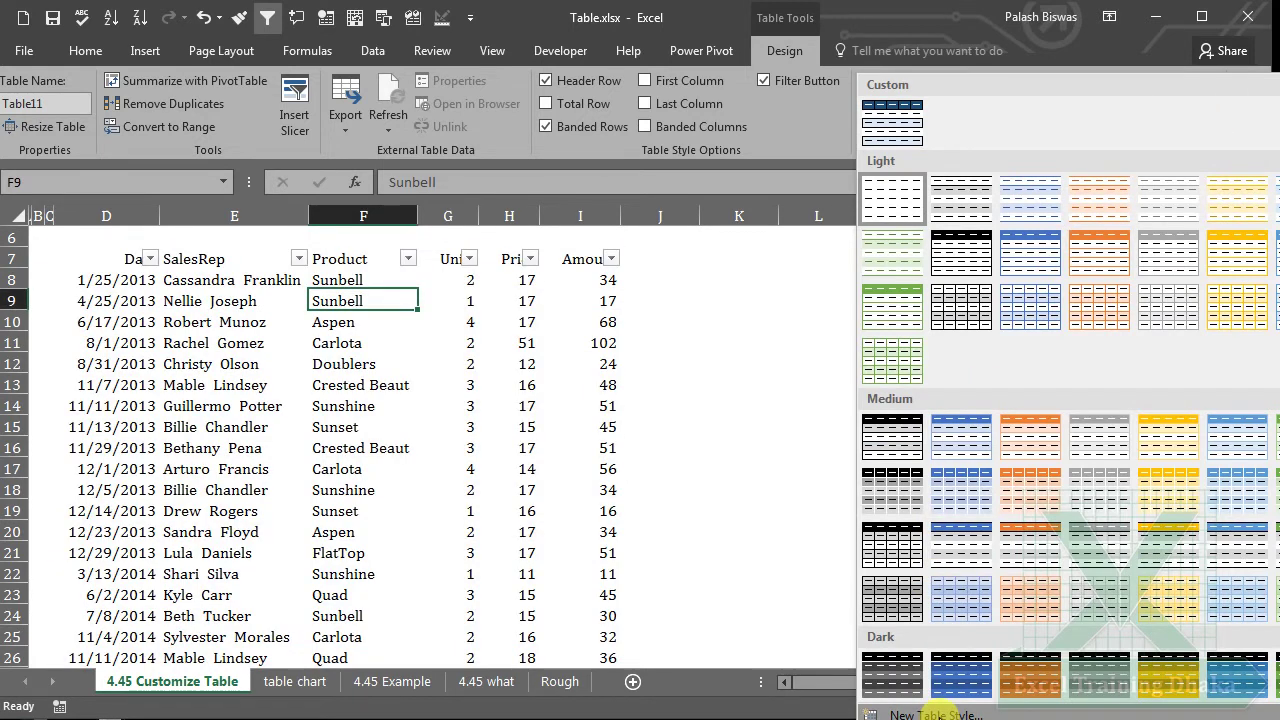
click(935, 714)
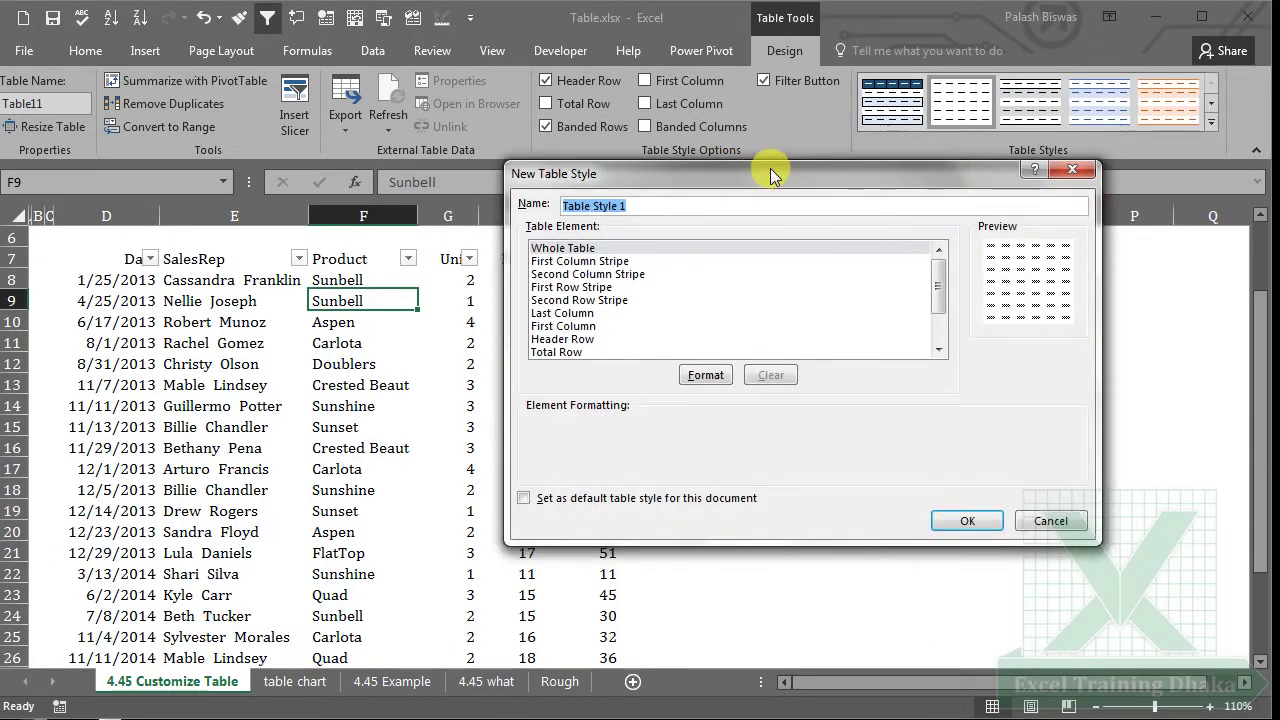
drag(770, 168, 699, 120)
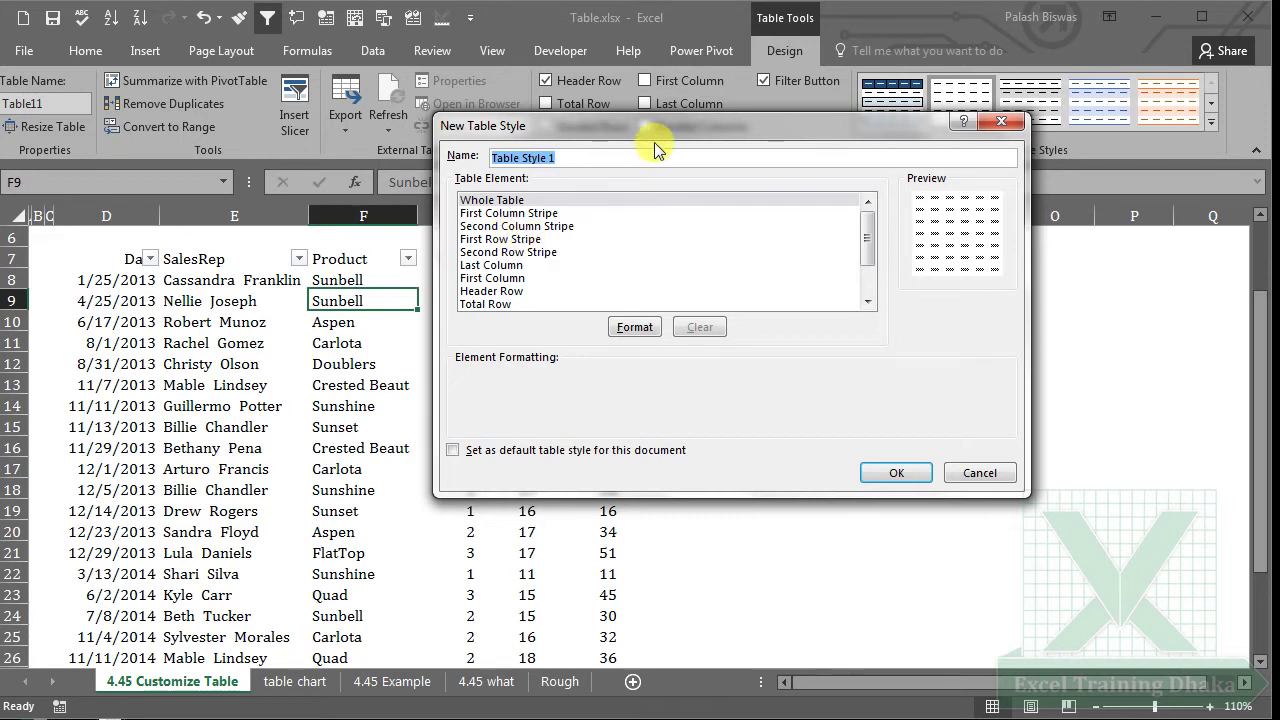
drag(680, 127, 812, 157)
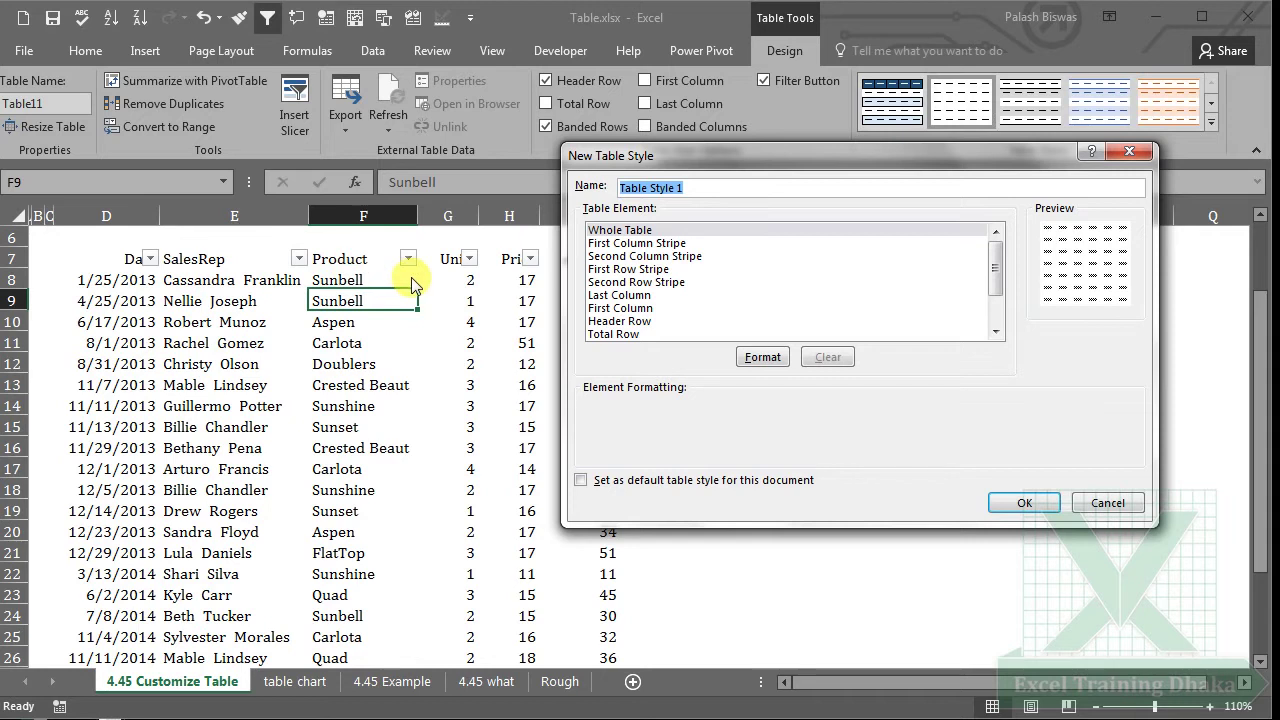
Step: Give the new style's Header Row element a dark blue background fill
click(617, 322)
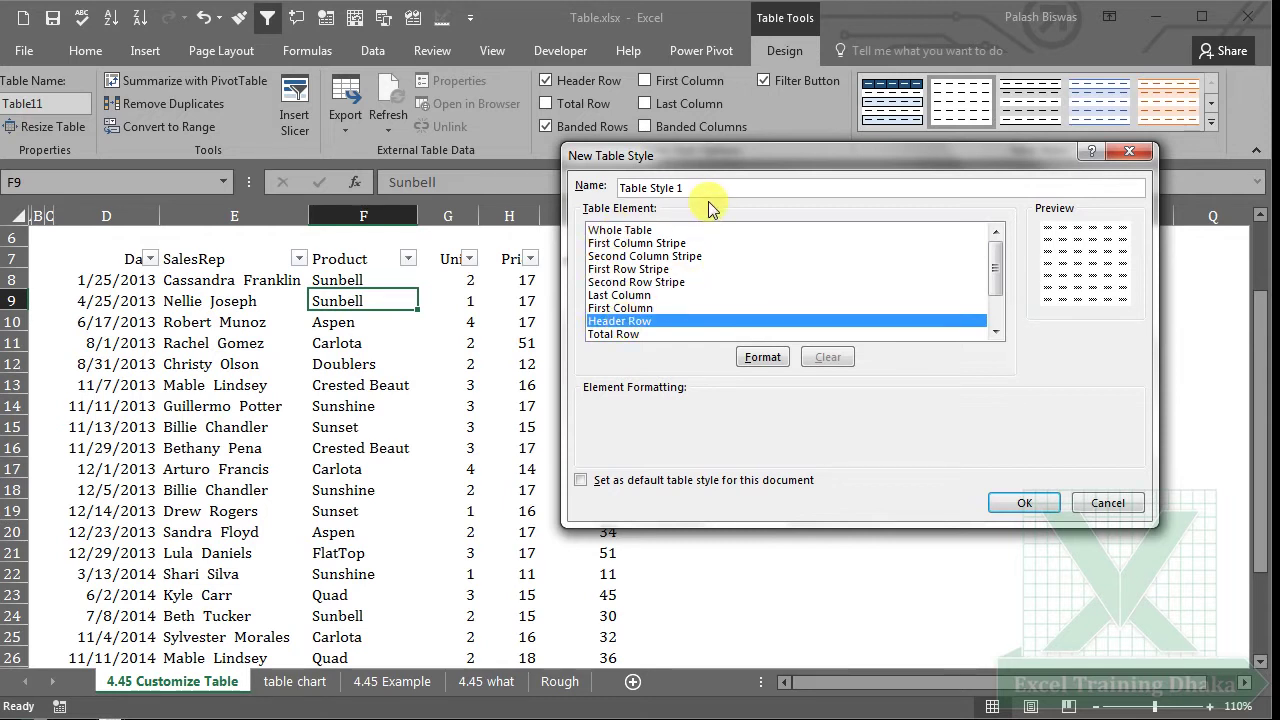
drag(795, 158, 790, 154)
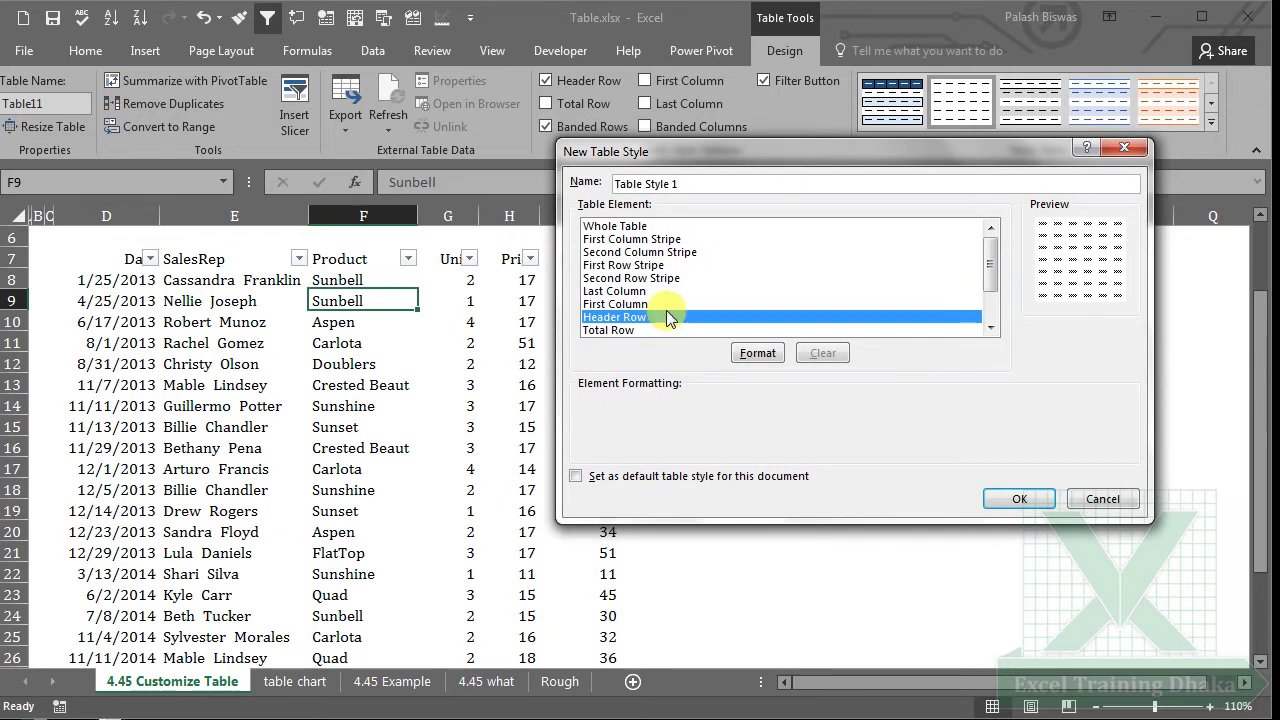
click(757, 356)
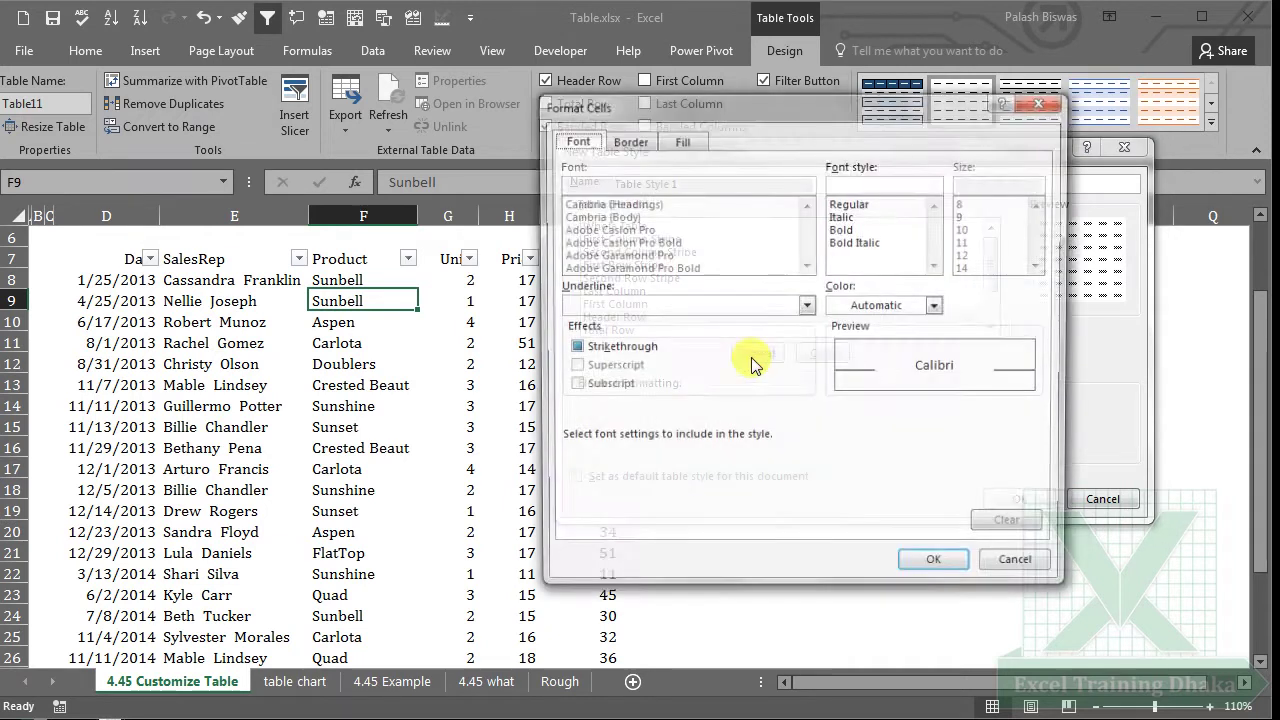
drag(782, 104, 688, 118)
click(544, 140)
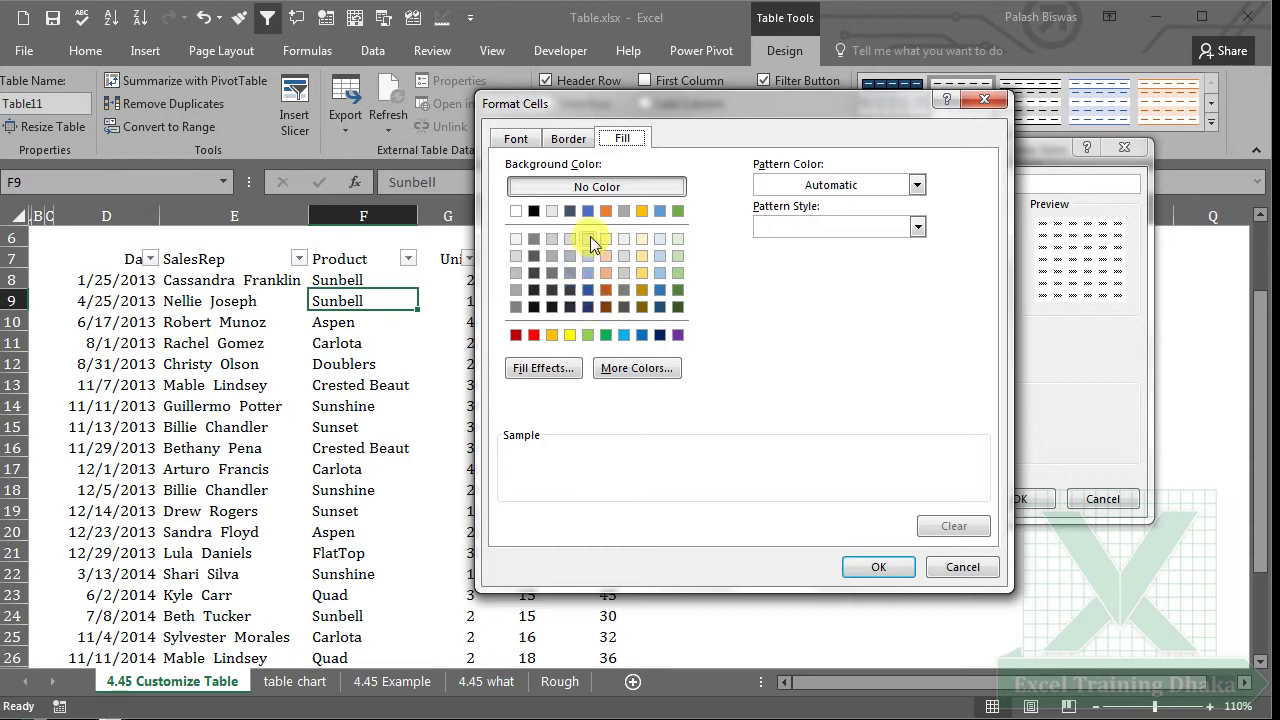
click(588, 309)
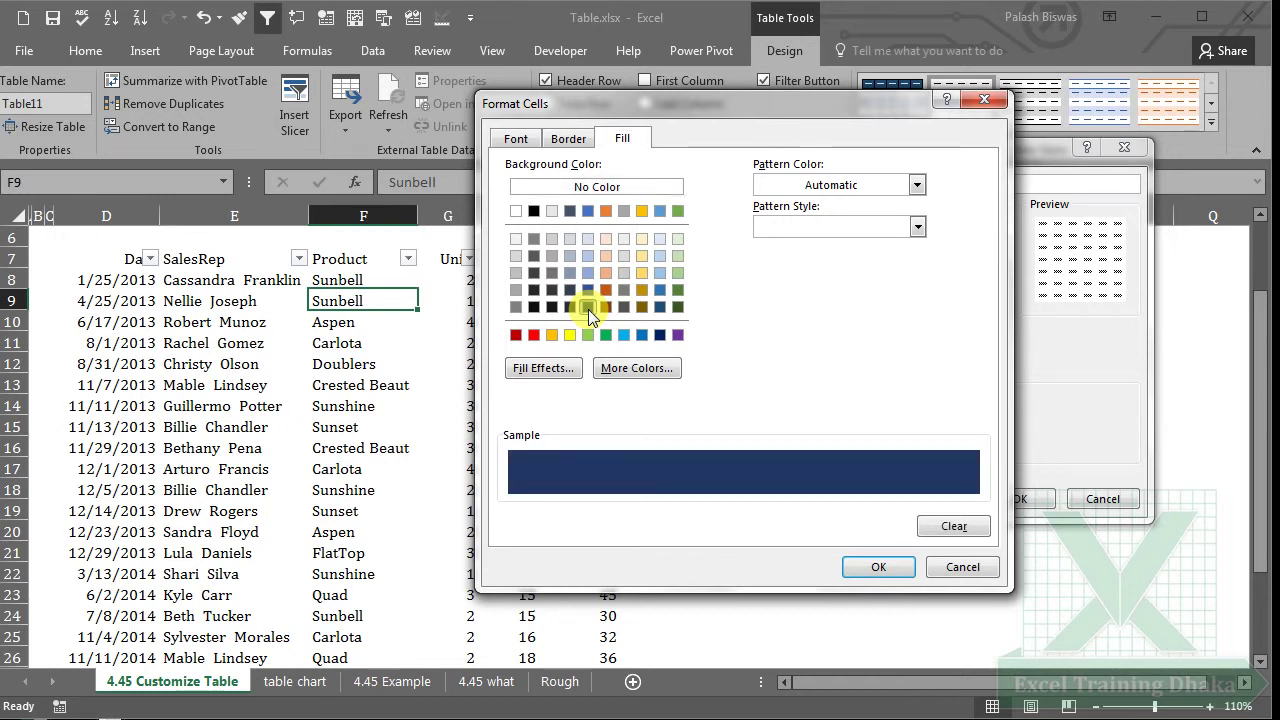
Step: Set the Header Row font to white and bold
click(516, 143)
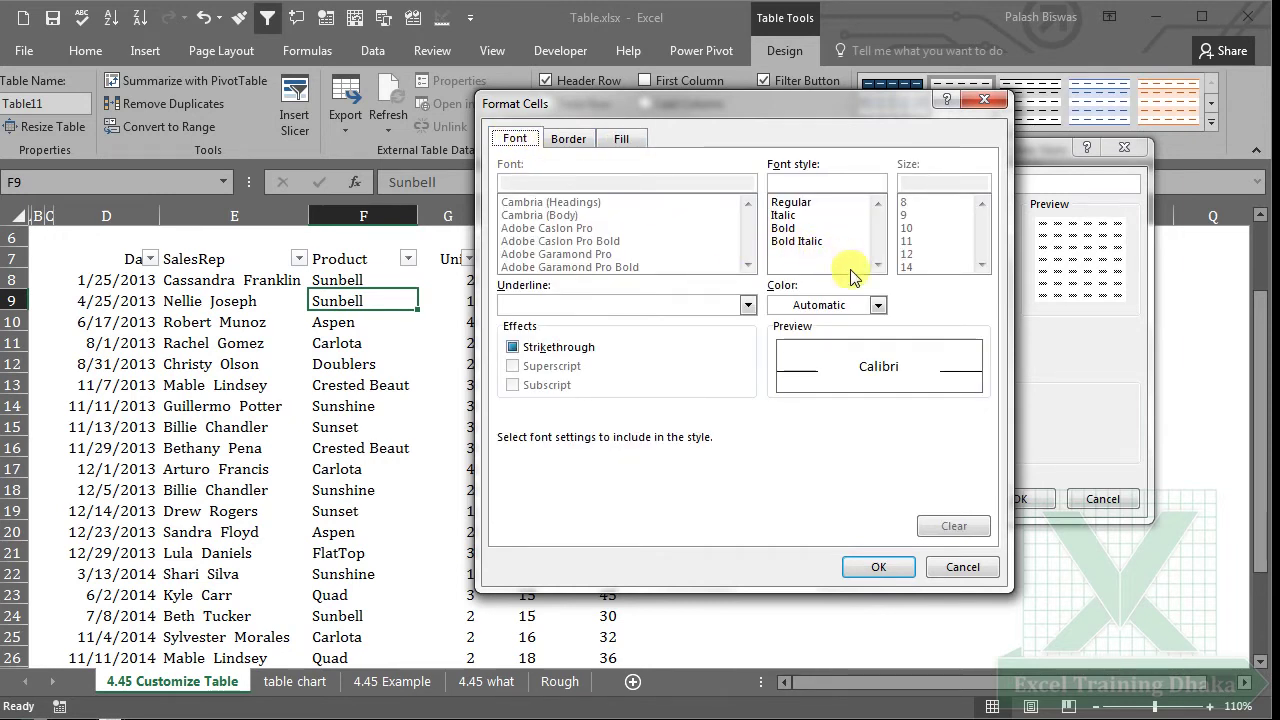
click(878, 305)
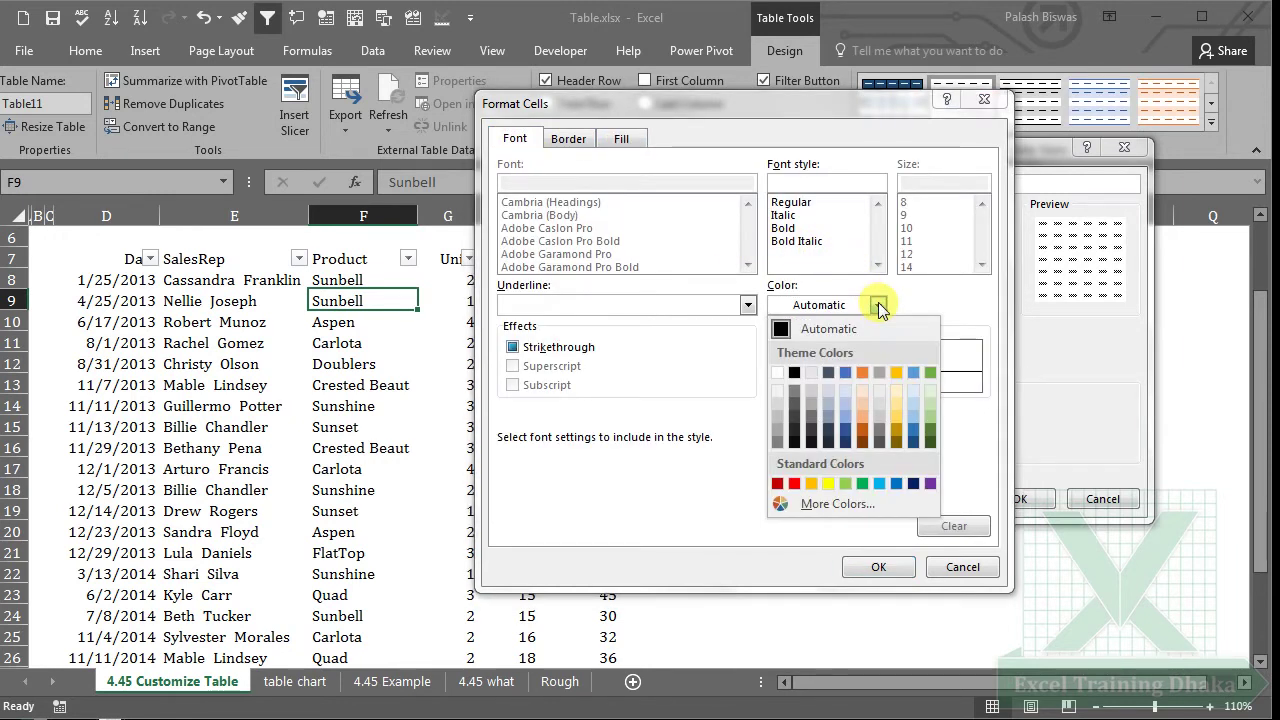
click(778, 372)
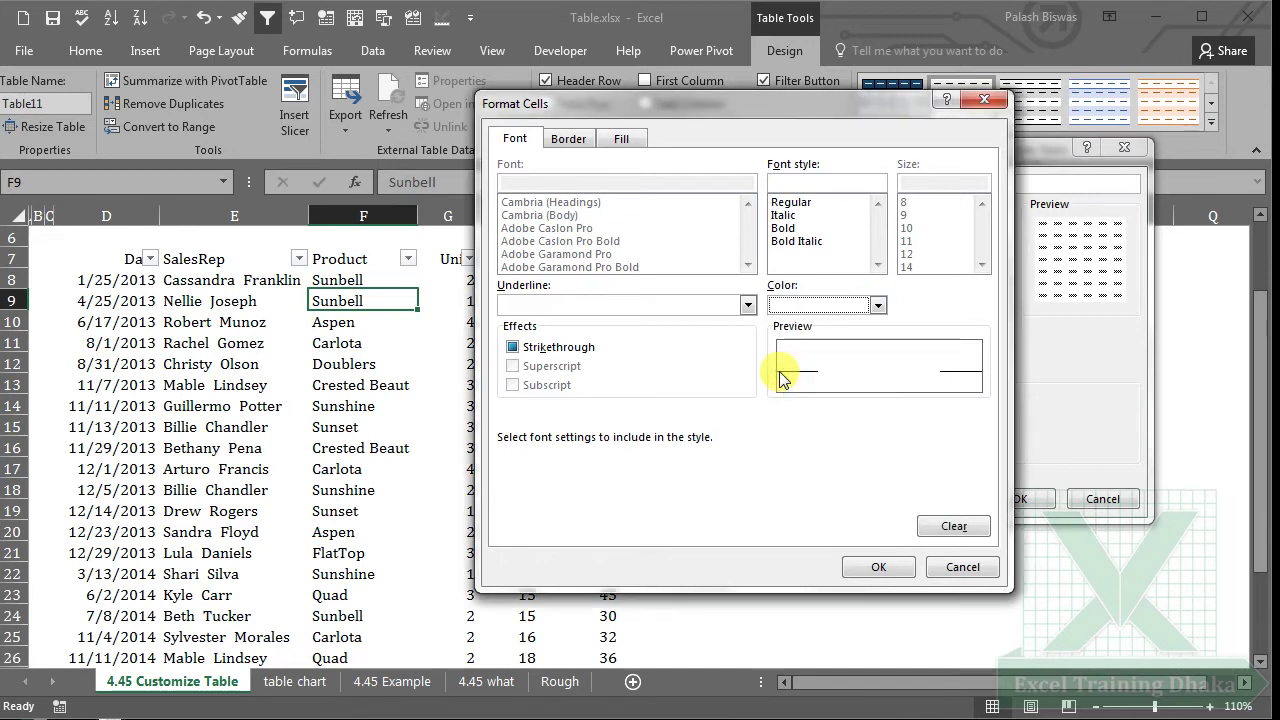
click(786, 230)
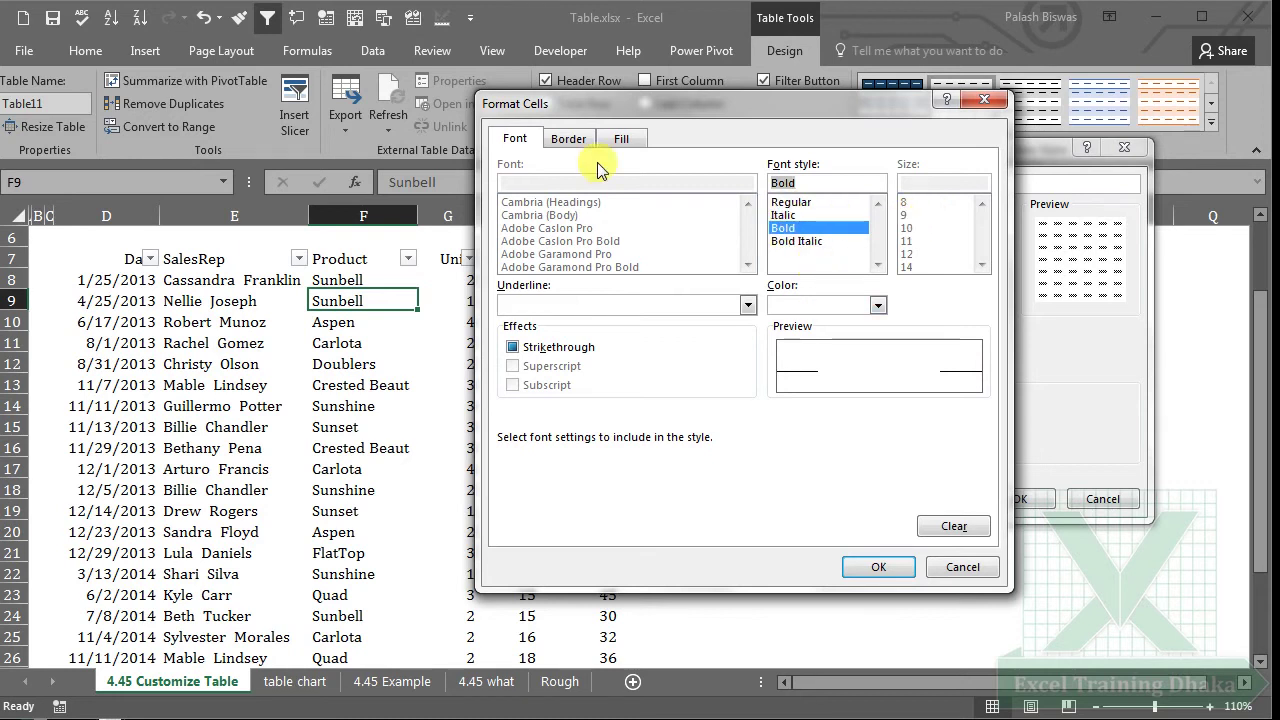
Step: Add fine dashed borders to all outer edges and inner lines of the Header Row, and accept its formatting
click(567, 141)
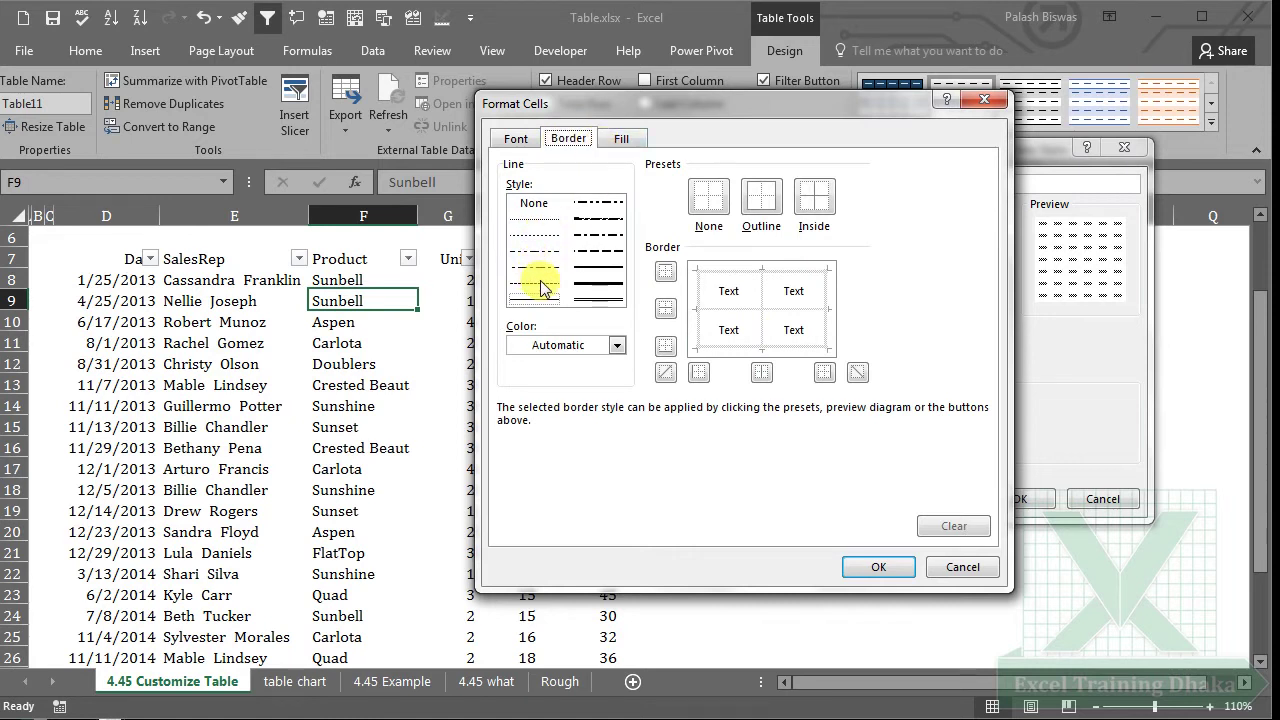
click(606, 285)
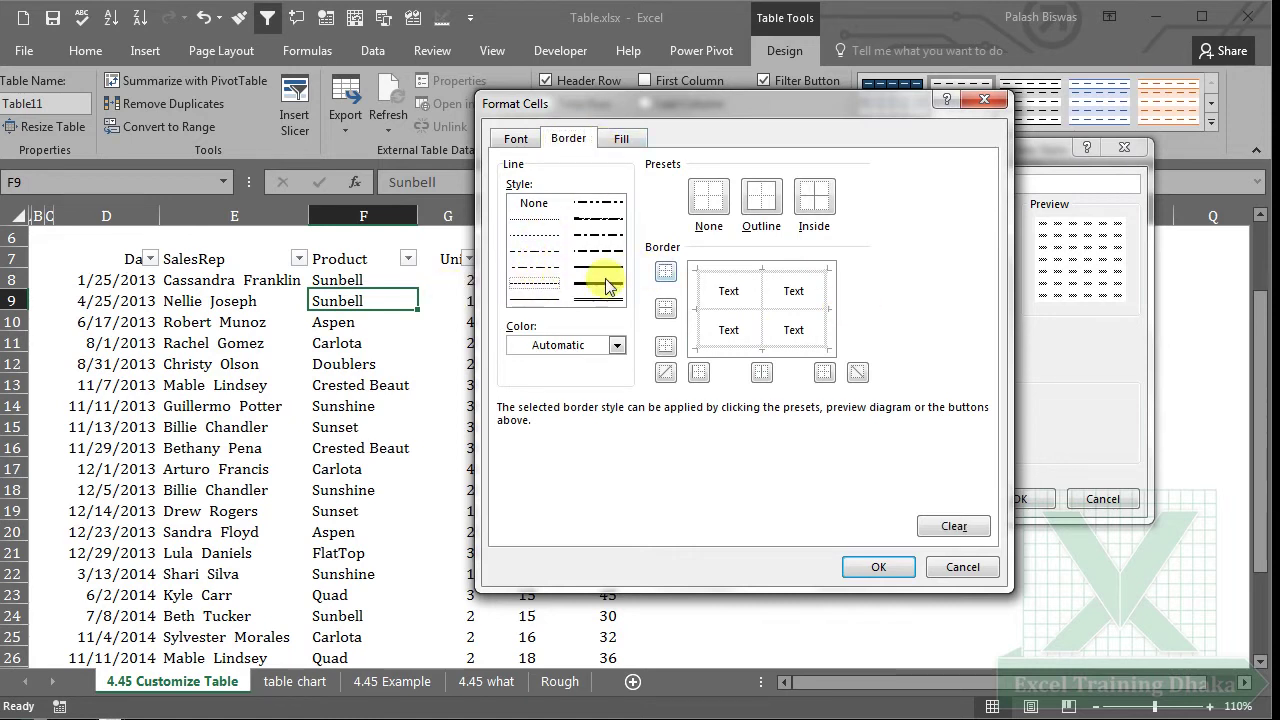
click(745, 272)
click(762, 302)
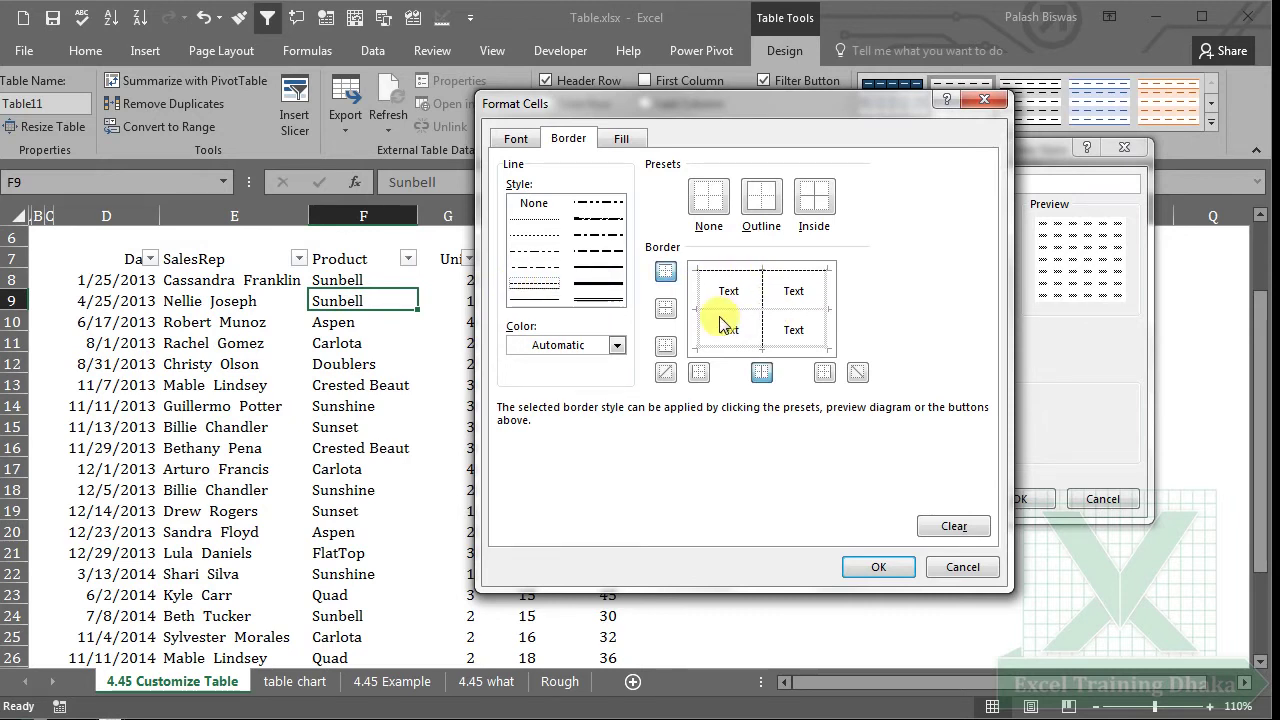
click(718, 310)
click(694, 288)
click(741, 350)
click(826, 315)
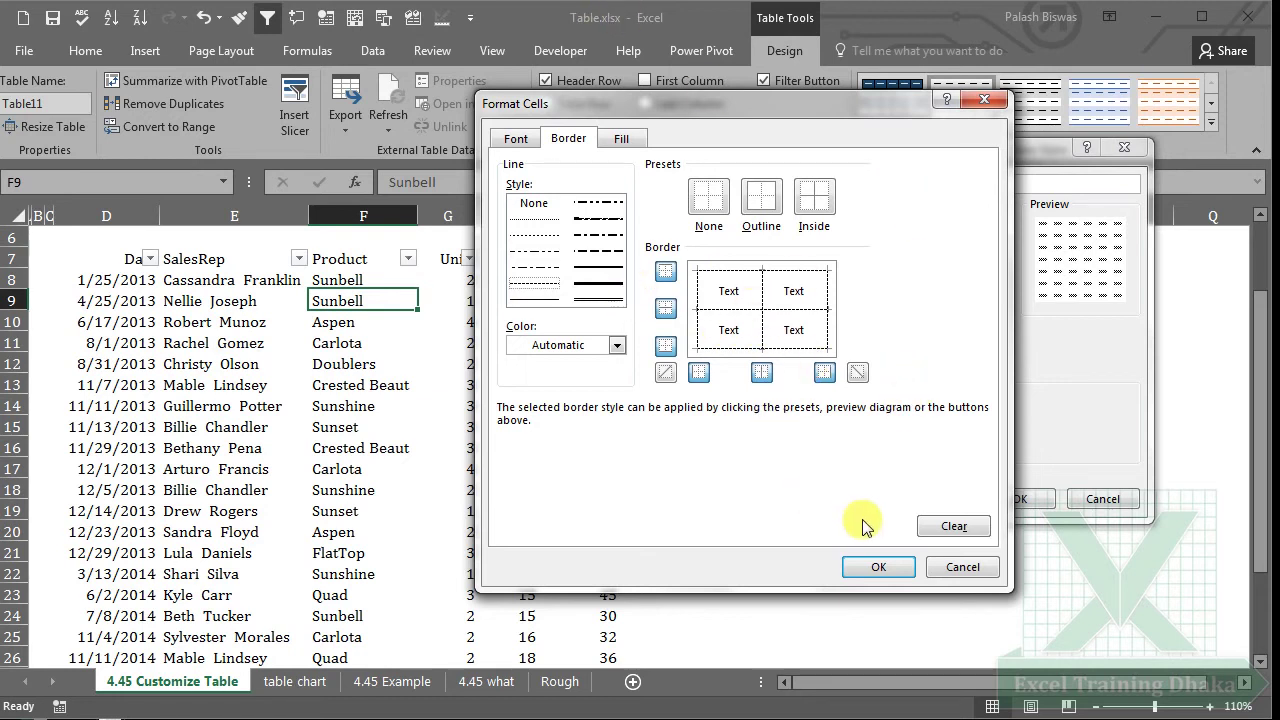
click(873, 567)
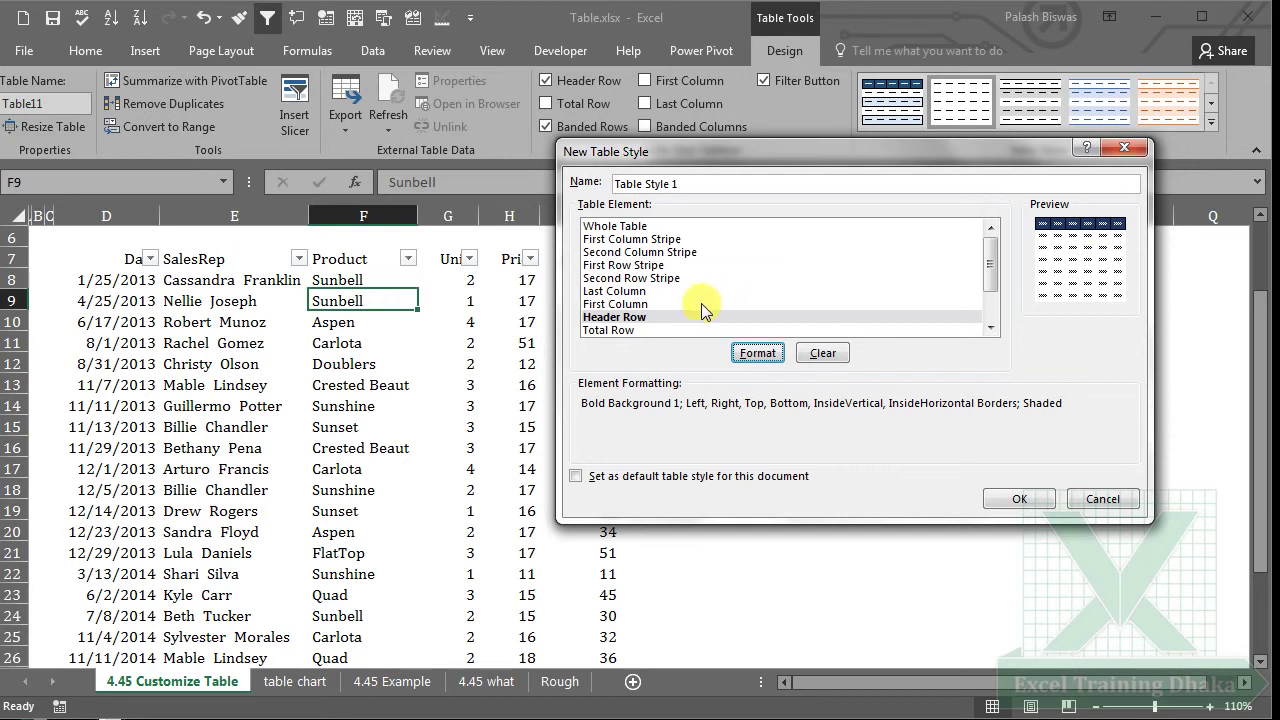
Step: Add fine dashed borders to all outer edges and inner lines of the Second Row Stripe element
click(598, 279)
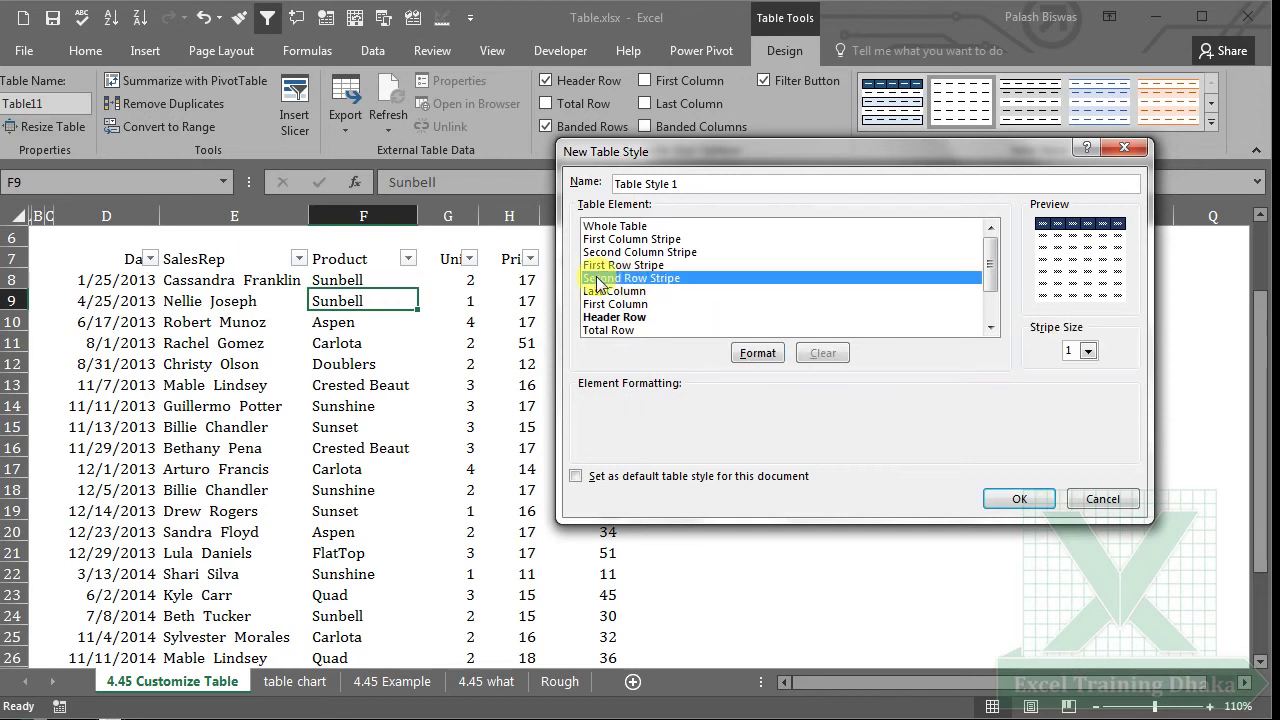
click(760, 355)
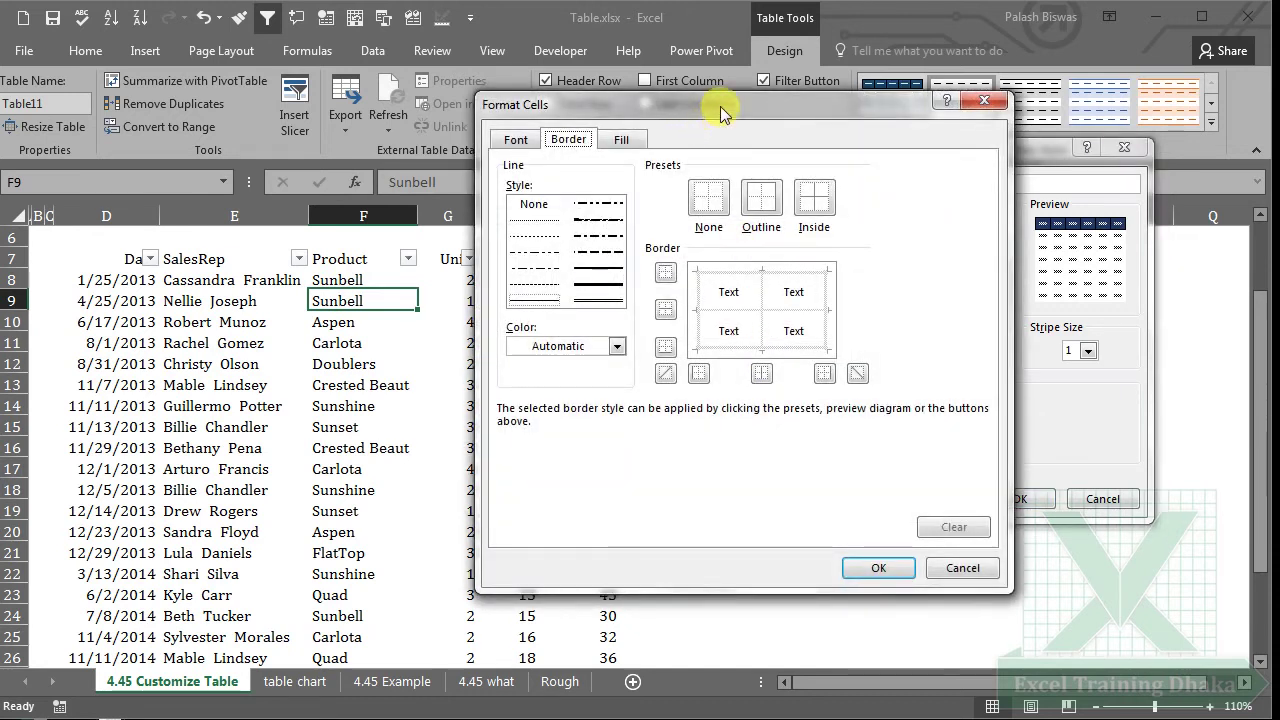
drag(720, 112, 777, 113)
click(592, 285)
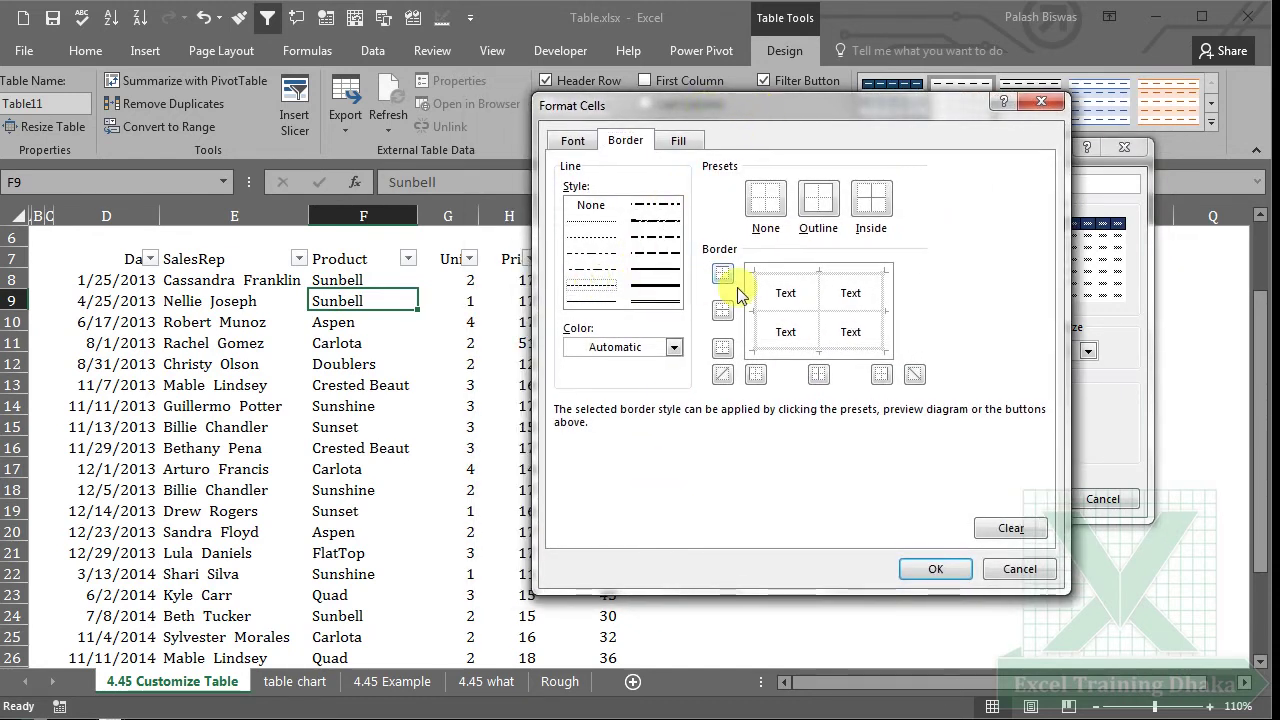
click(809, 276)
click(757, 298)
click(808, 353)
click(803, 313)
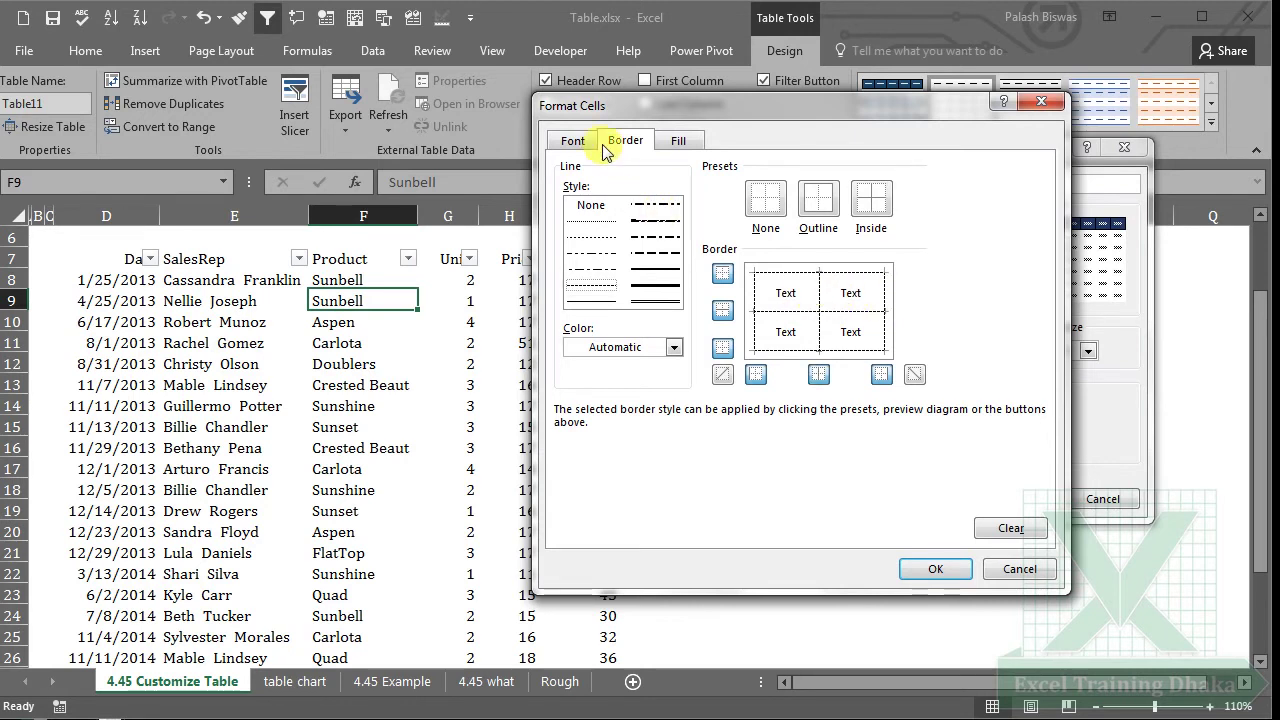
Step: Fill the Second Row Stripe with the lightest blue theme shade and accept its formatting
click(670, 140)
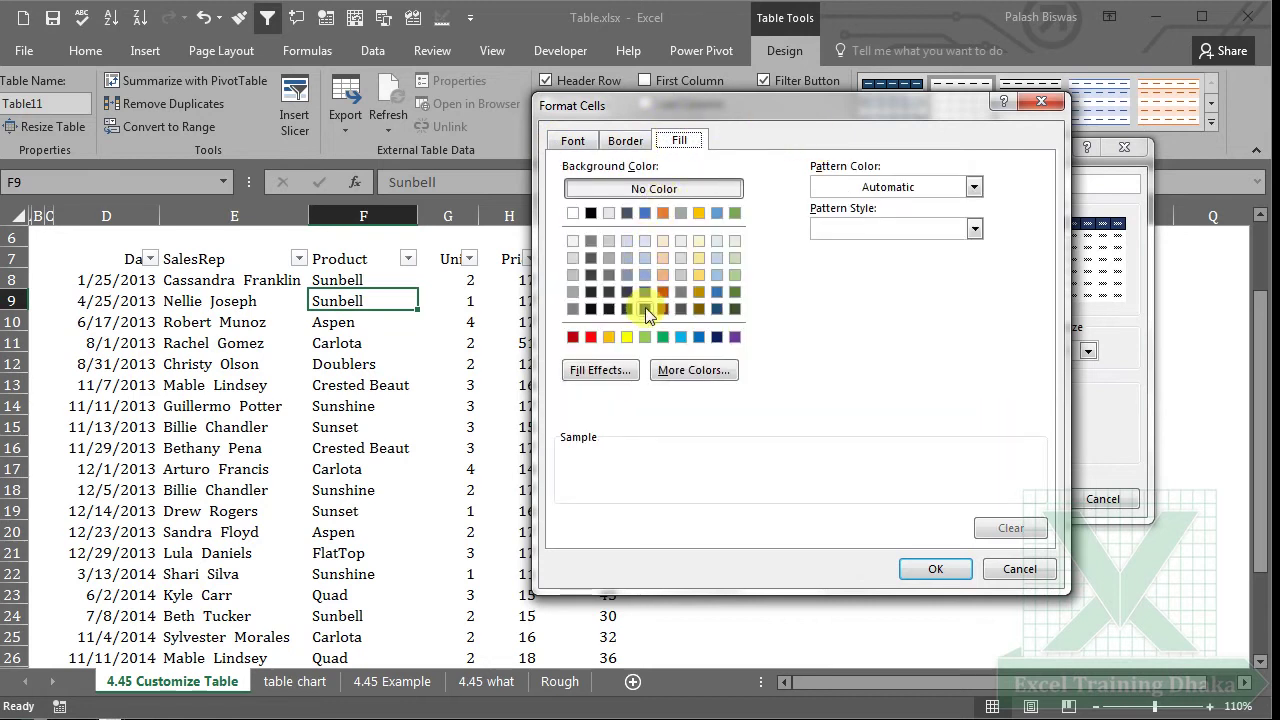
click(645, 240)
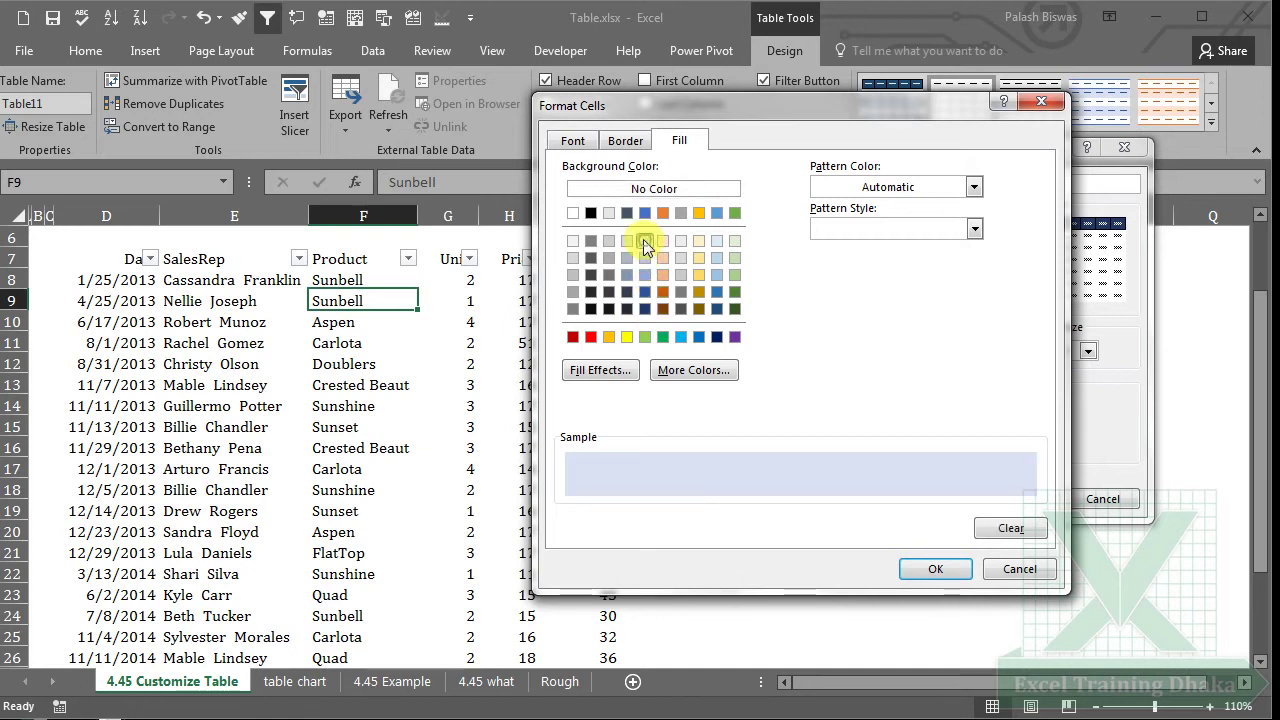
click(935, 570)
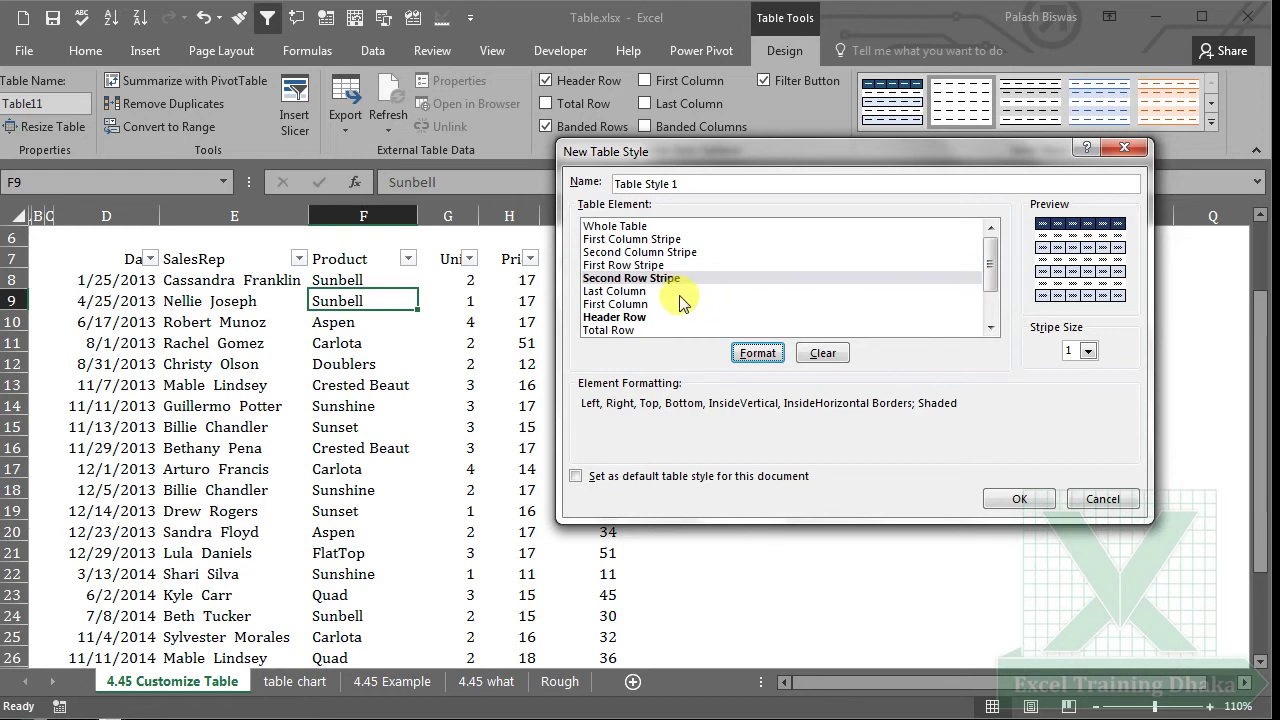
Step: Remove the inside vertical border from the Second Row Stripe element
click(758, 354)
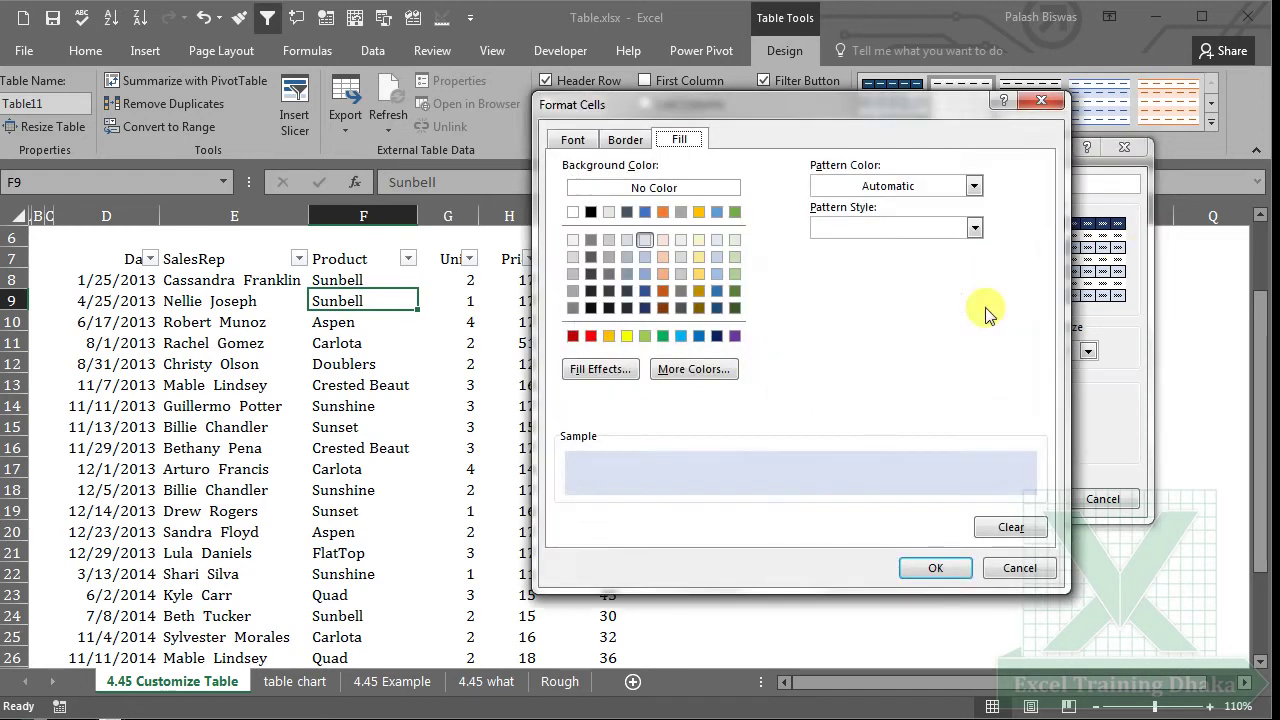
drag(933, 100, 723, 110)
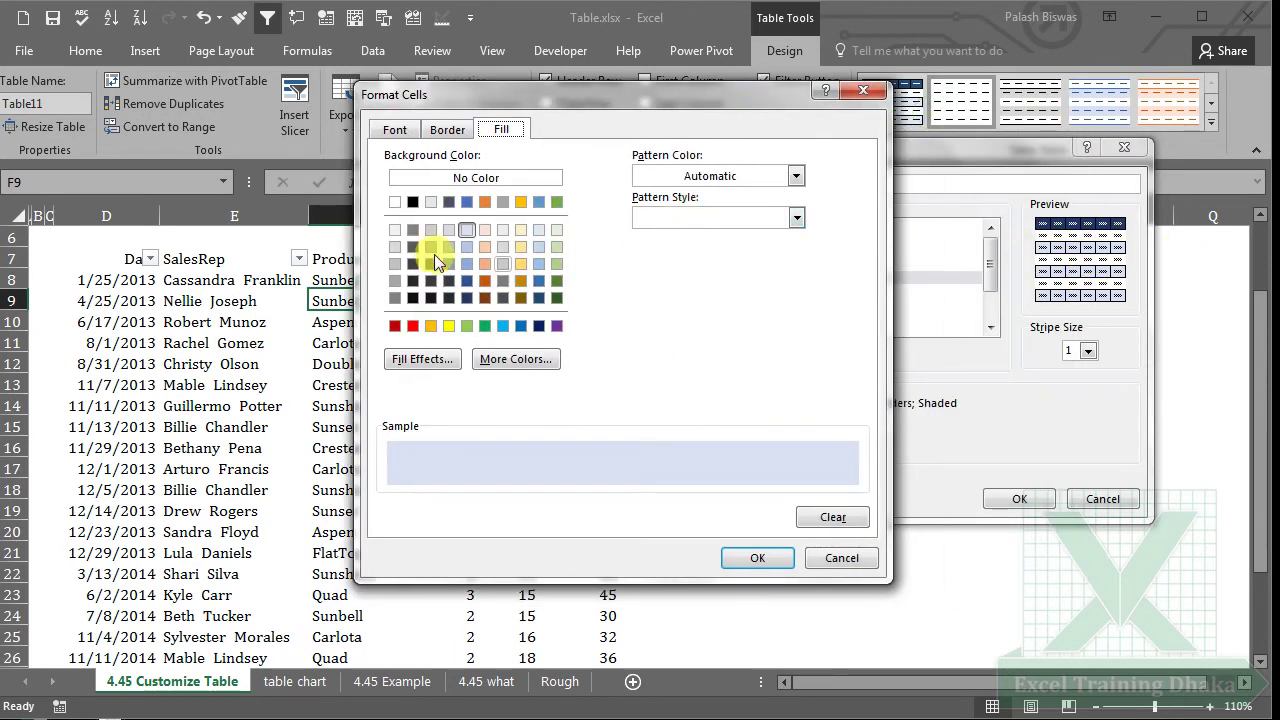
click(448, 130)
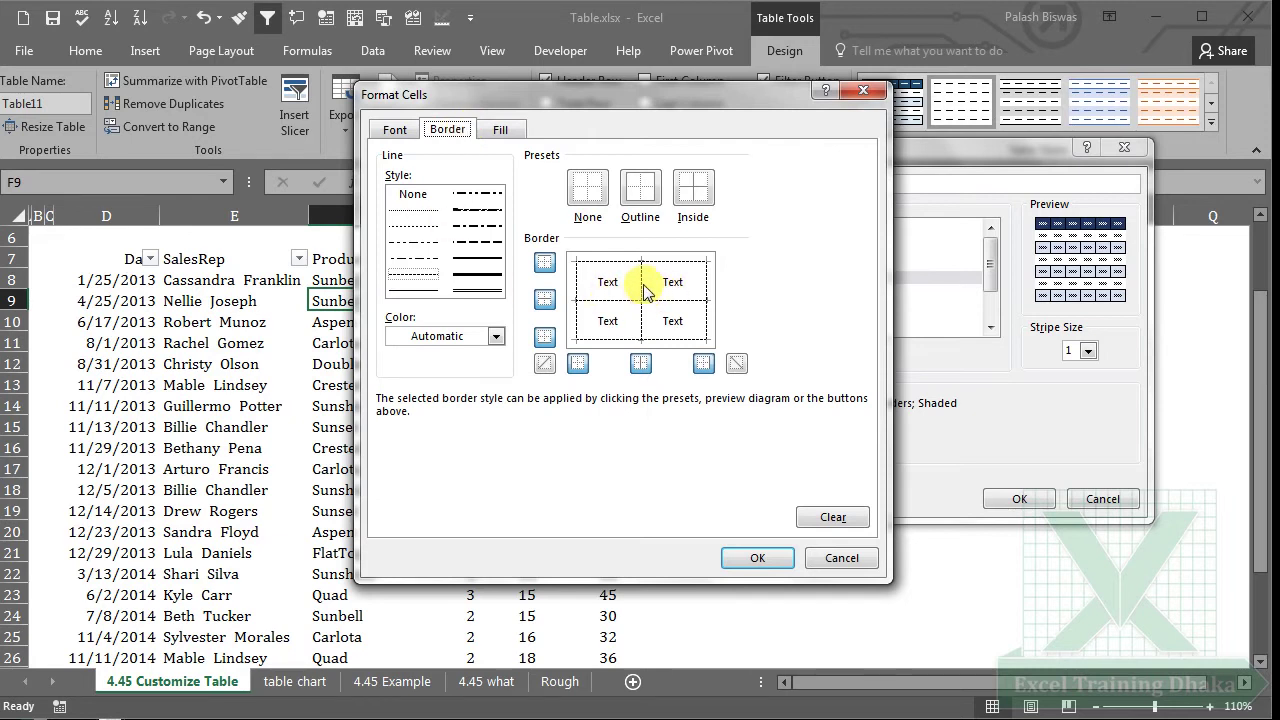
click(757, 557)
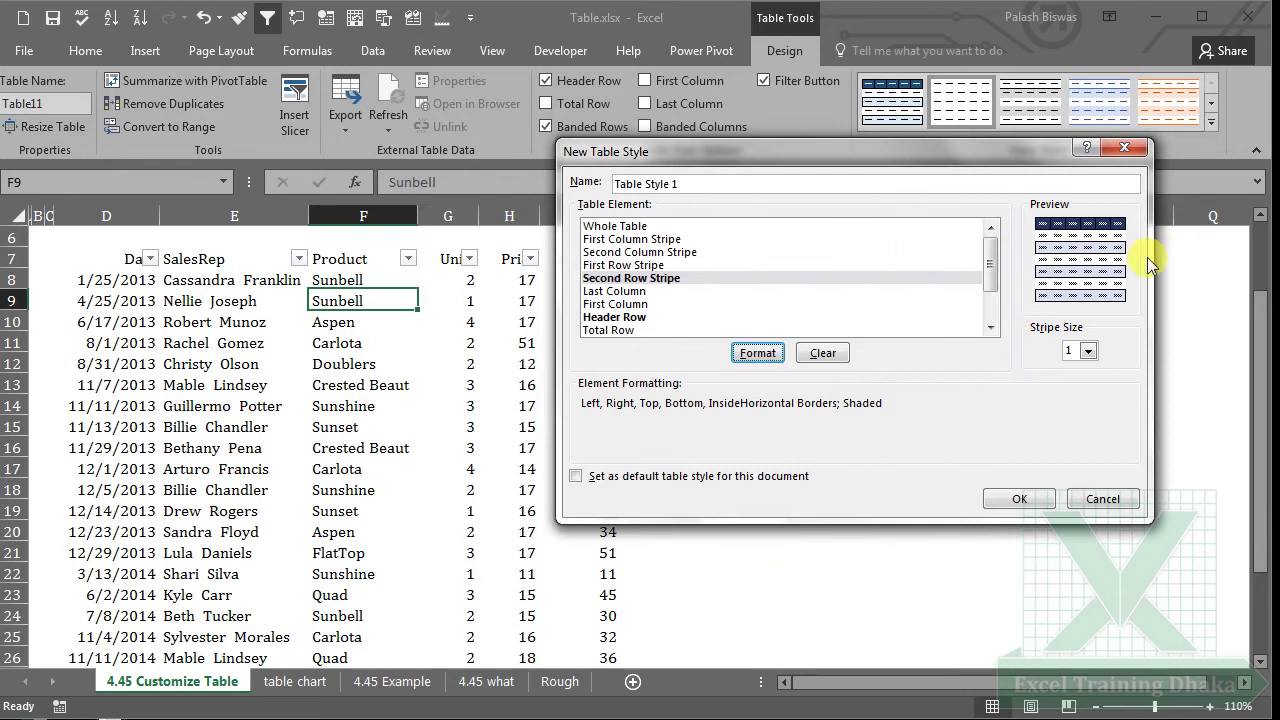
Step: Add fine dashed borders to the Total Row element's outer edges and inside horizontal line
click(622, 330)
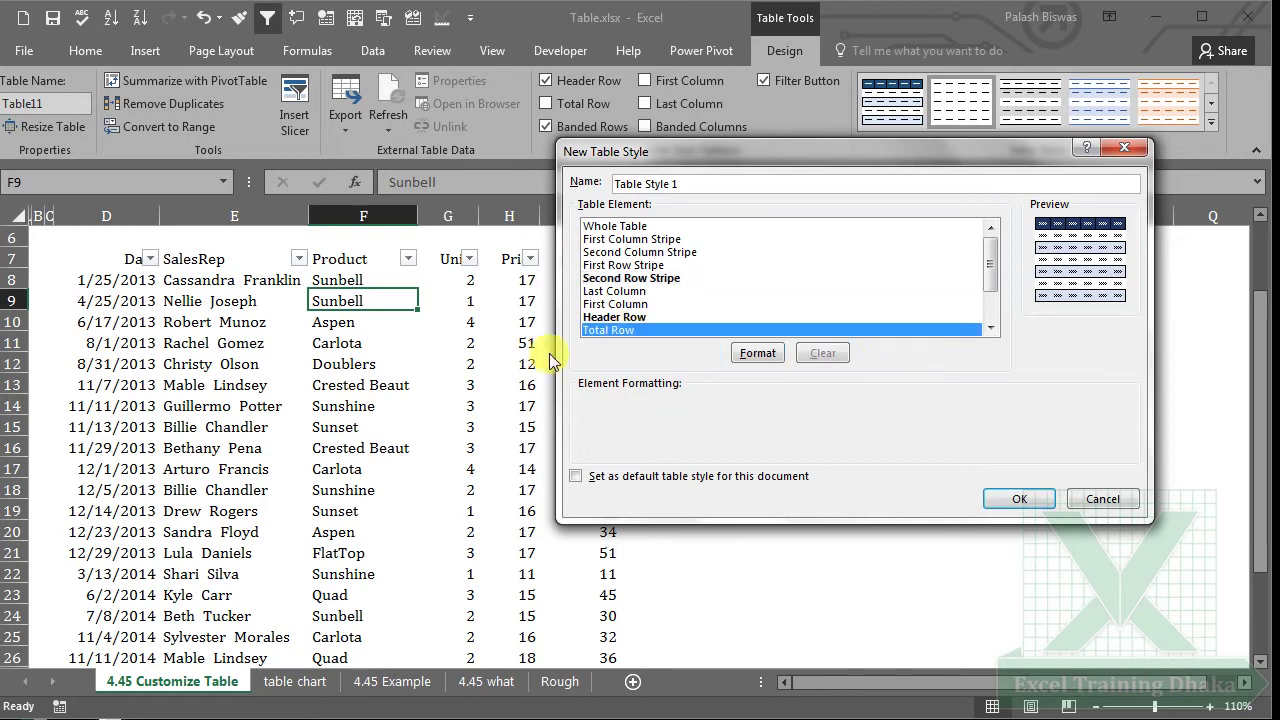
click(757, 355)
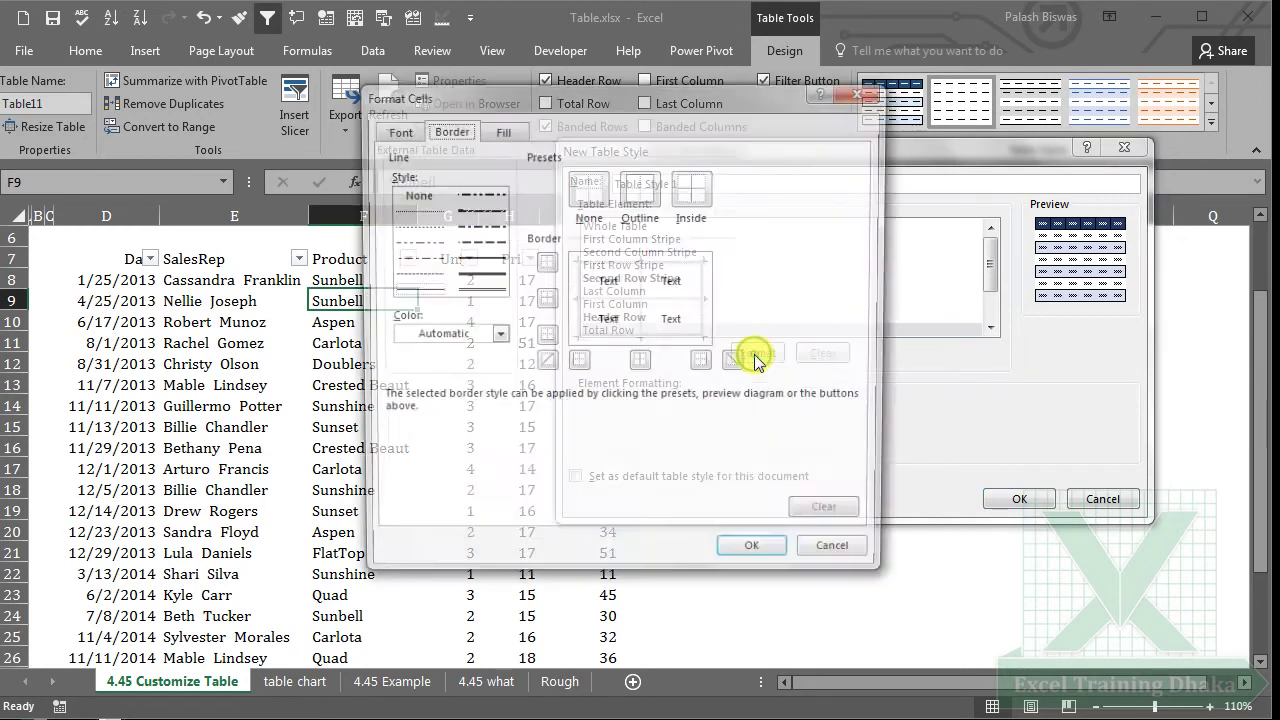
drag(691, 98, 716, 116)
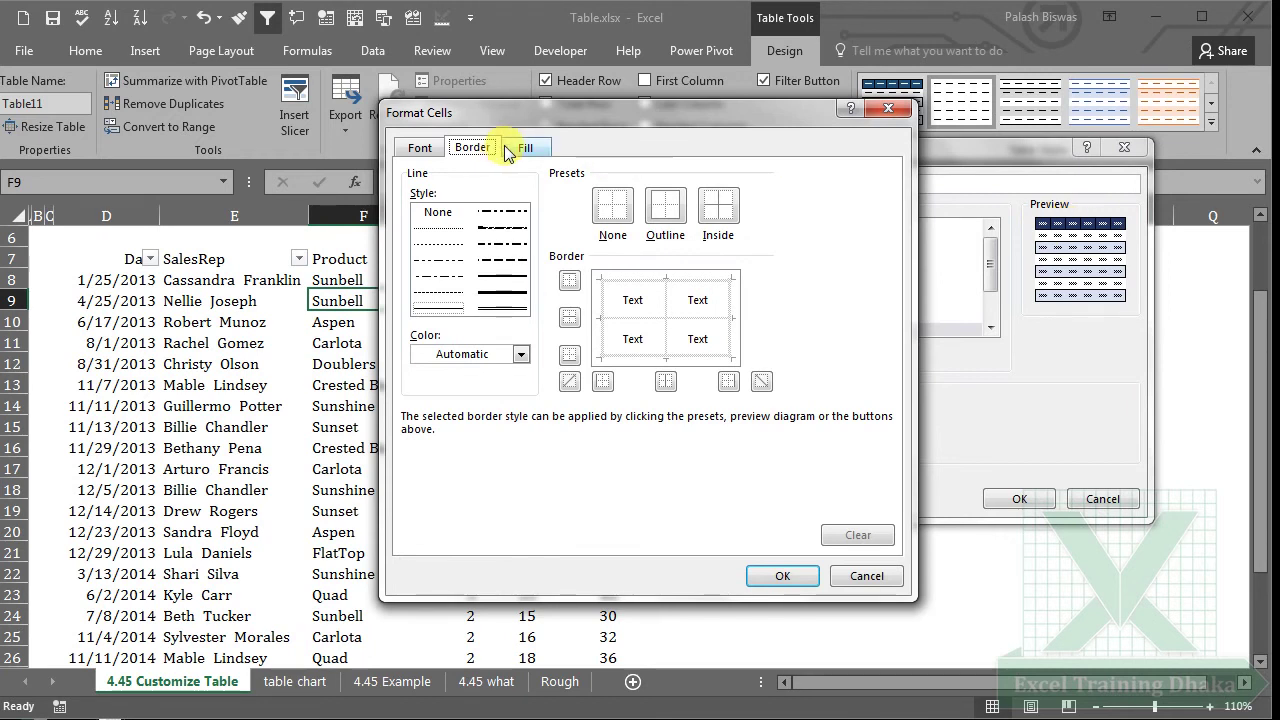
click(440, 292)
click(652, 356)
click(651, 320)
click(648, 280)
click(615, 303)
click(730, 303)
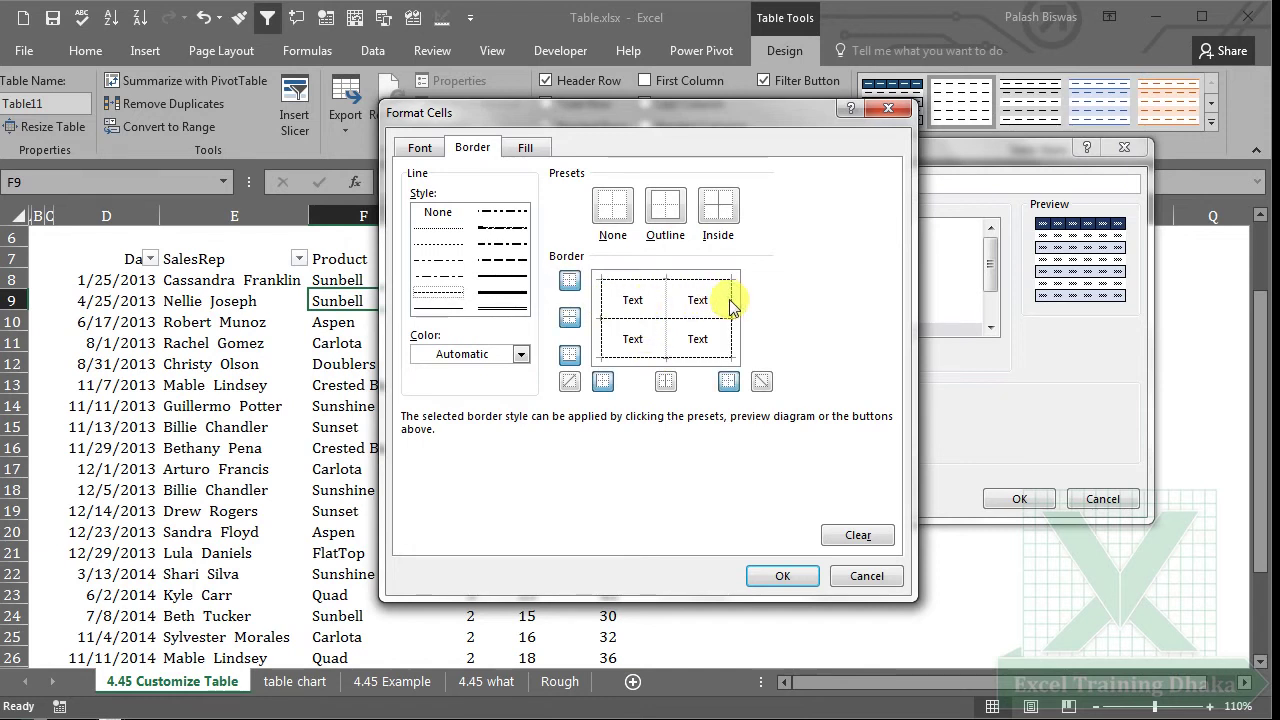
Step: Replace the Total Row's bottom border with a double line and fill the element with the second-darkest blue theme shade
click(647, 358)
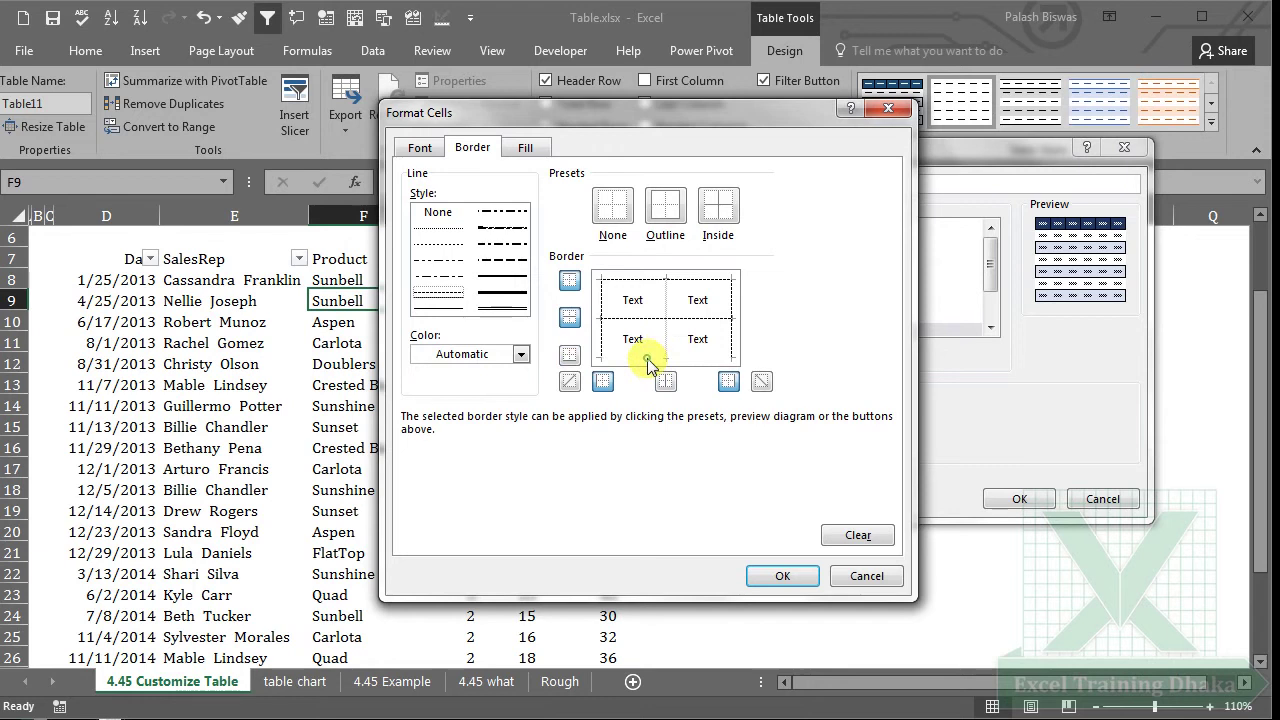
click(505, 310)
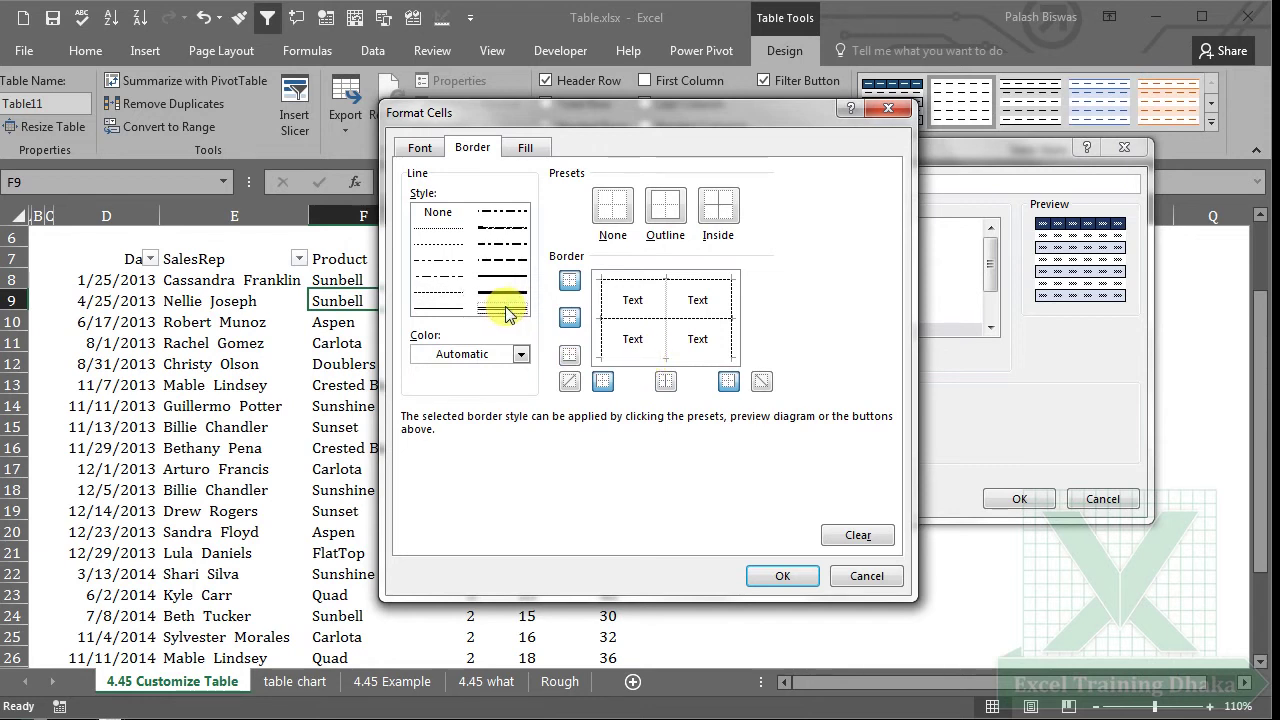
click(648, 358)
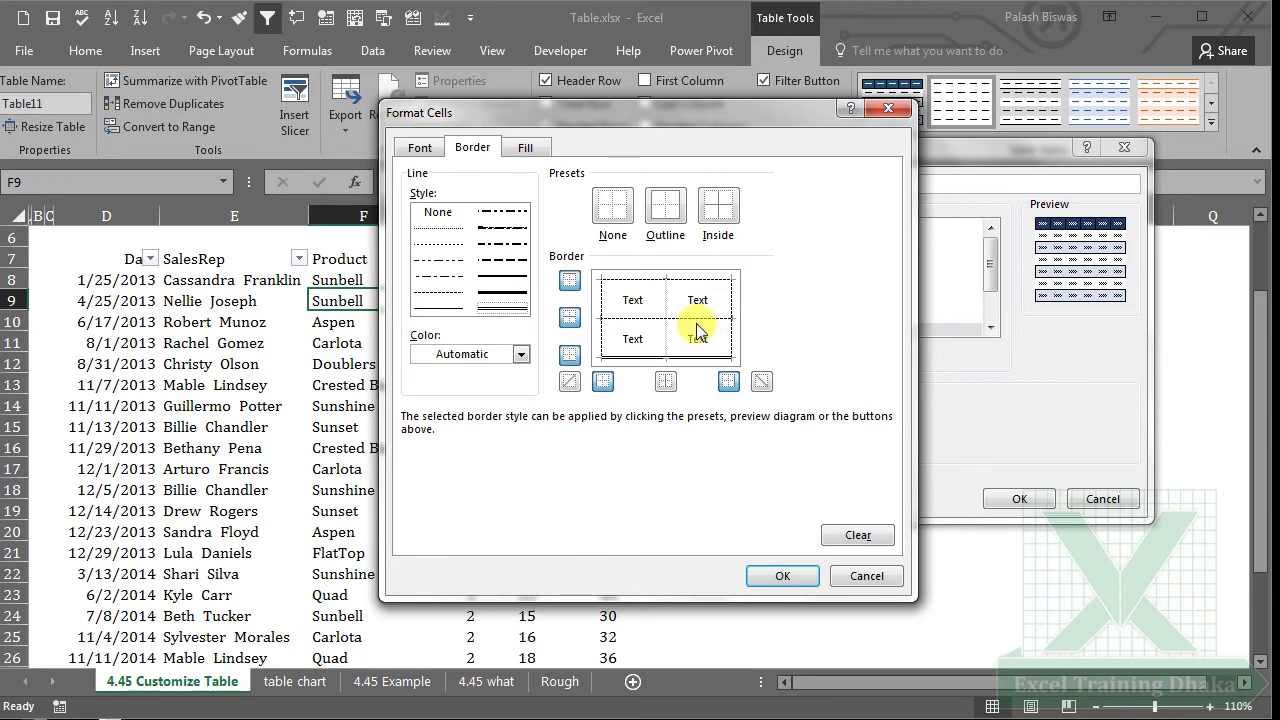
click(520, 148)
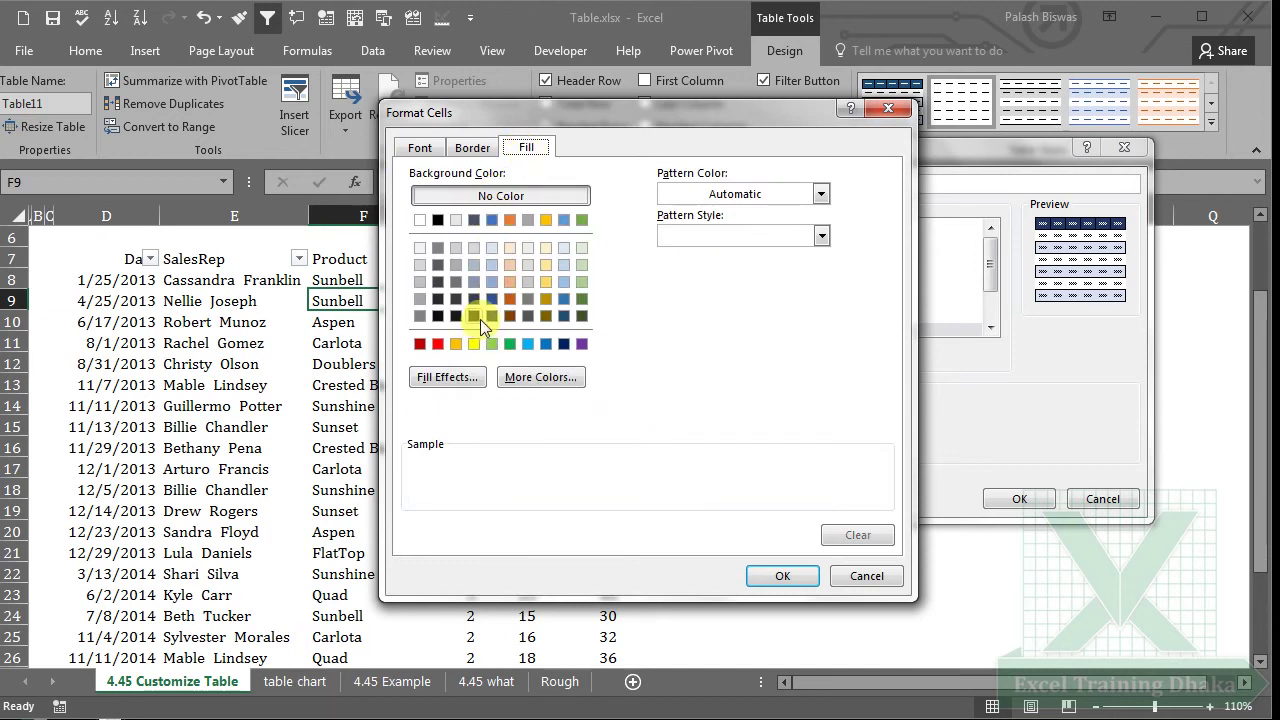
click(493, 297)
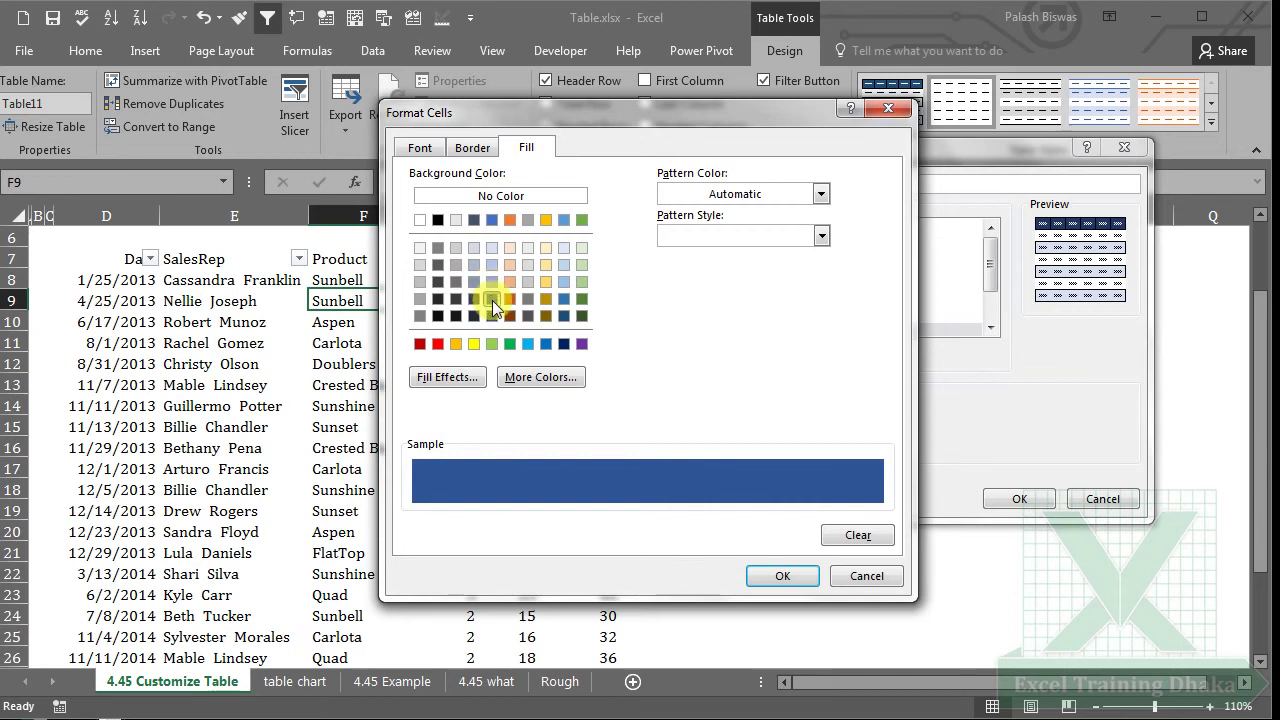
Step: Set the Total Row element's font to bold white and accept its formatting
click(418, 149)
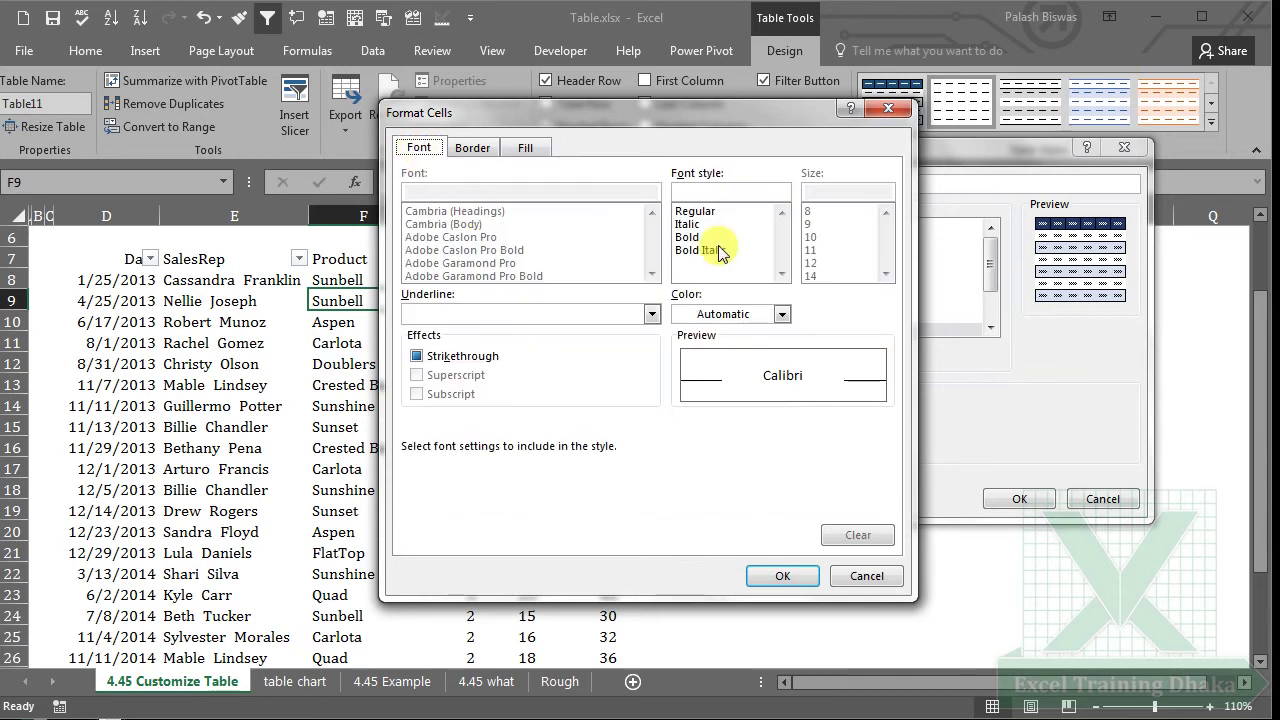
click(781, 314)
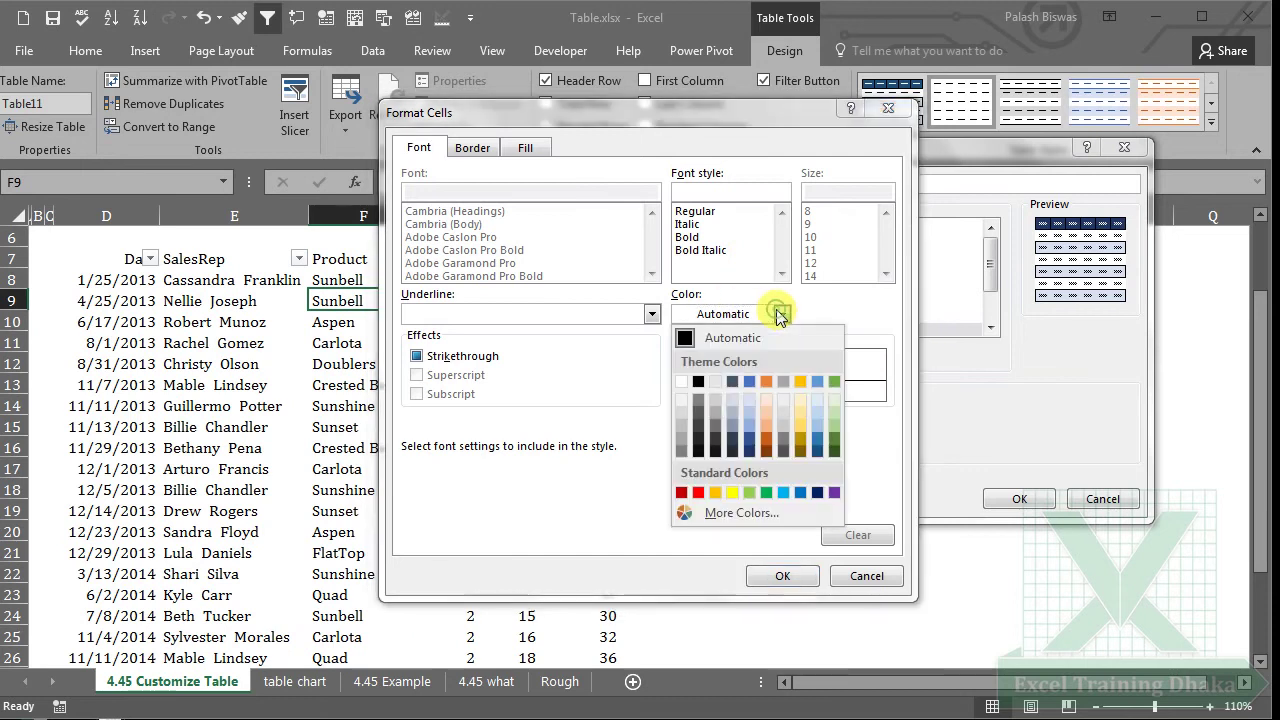
click(684, 381)
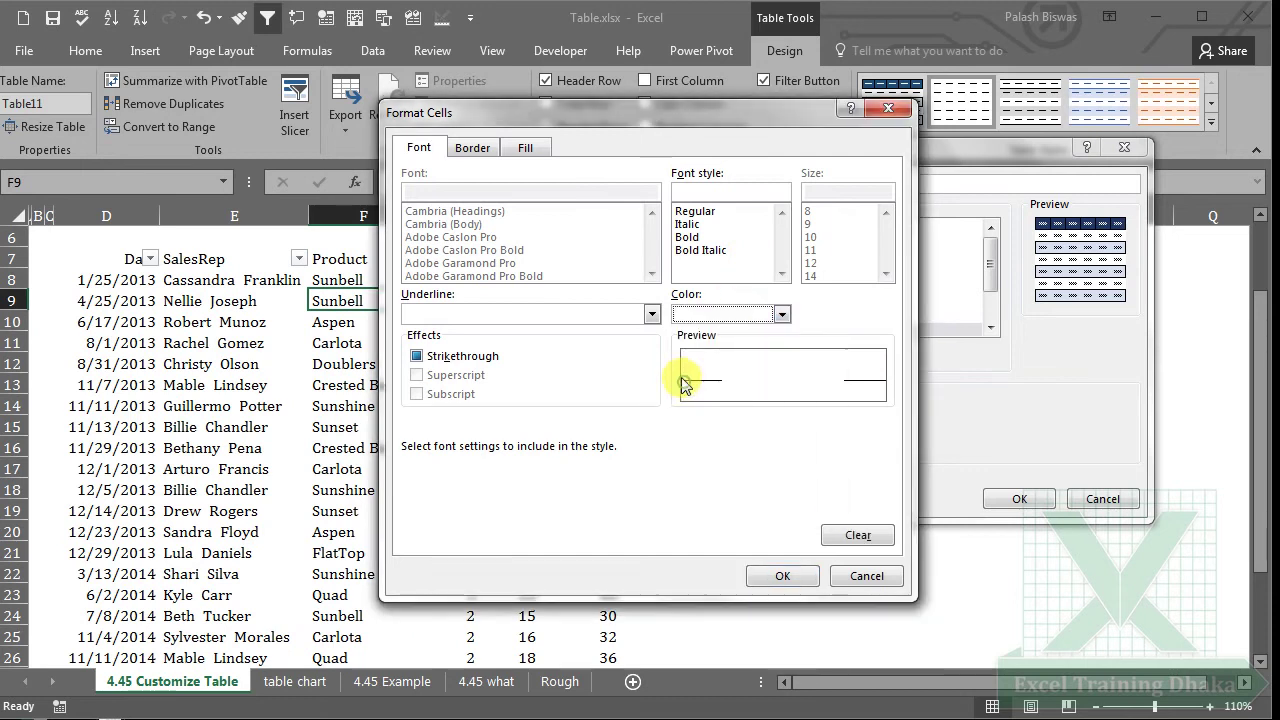
click(690, 240)
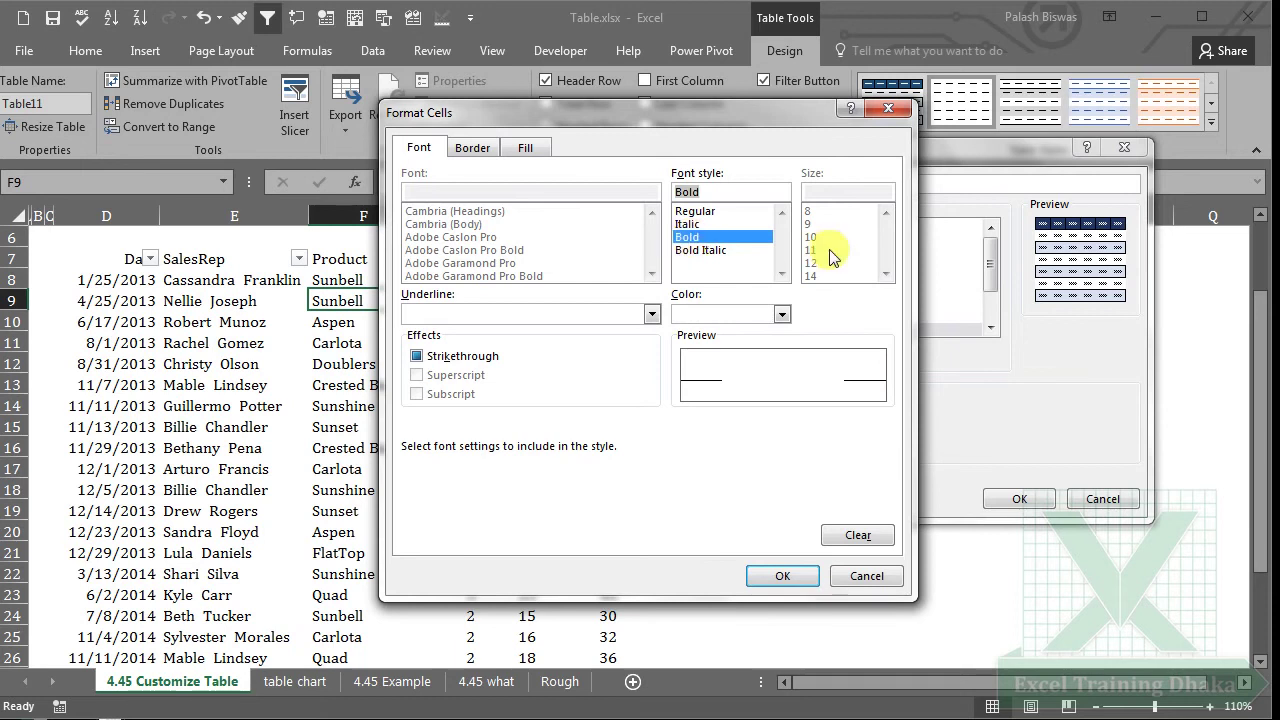
click(785, 575)
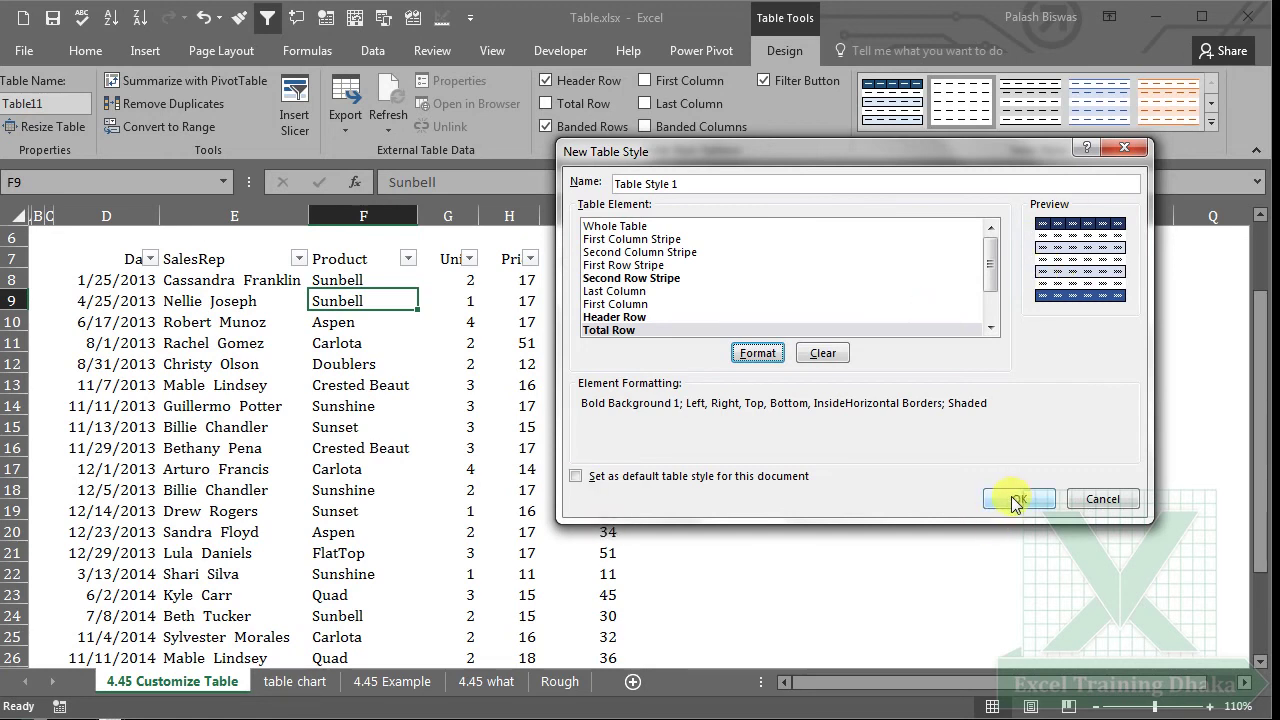
Step: Name the new table style xlcstmztbl and create it
drag(700, 184, 612, 184)
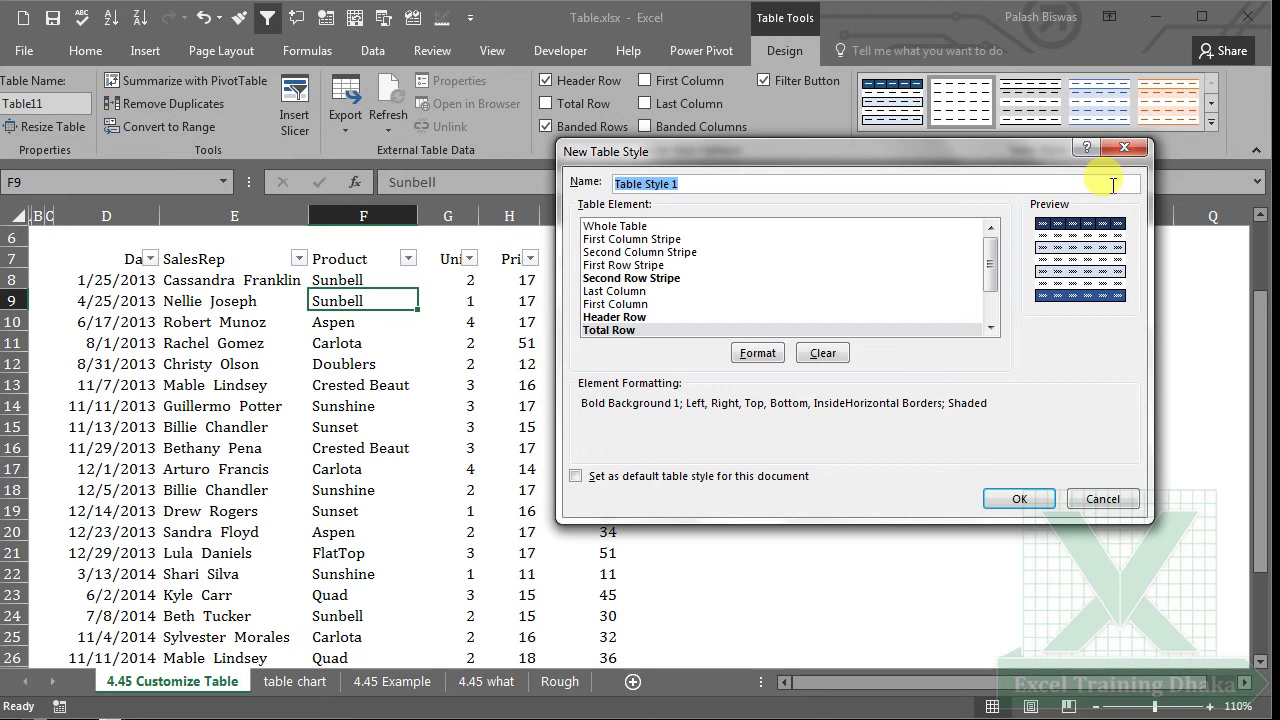
text(xl)
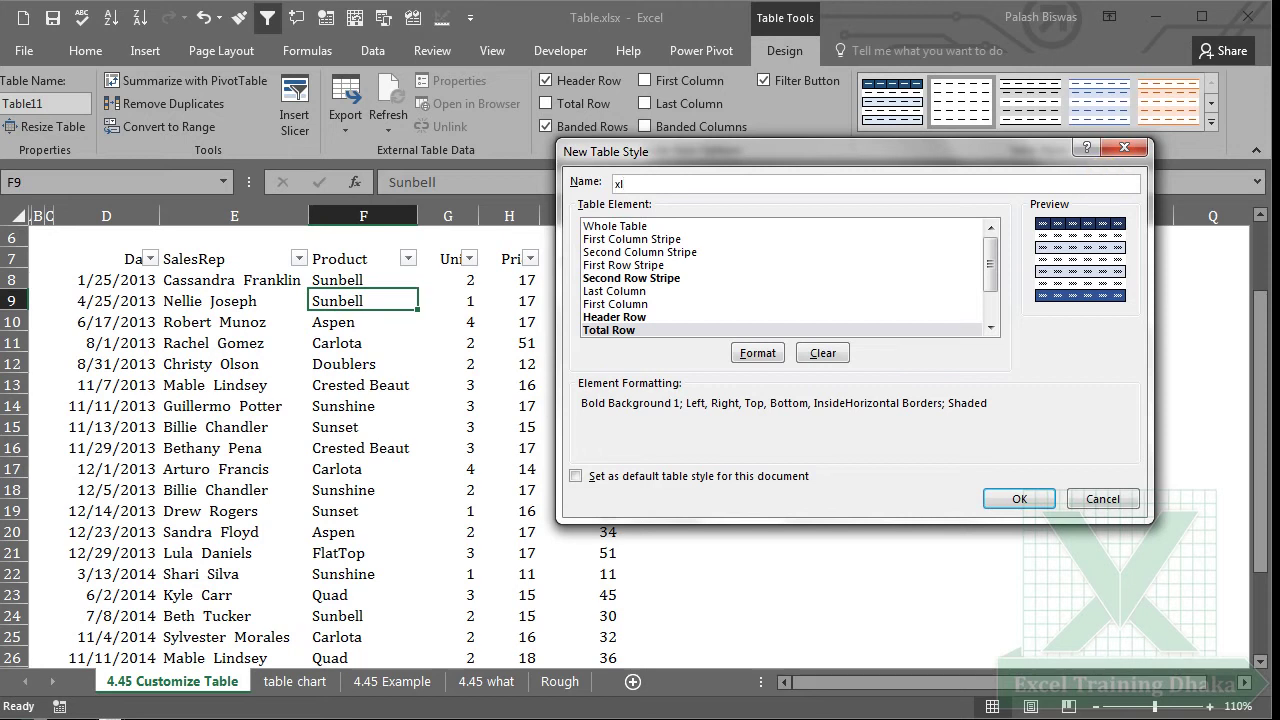
text(c)
click(1017, 500)
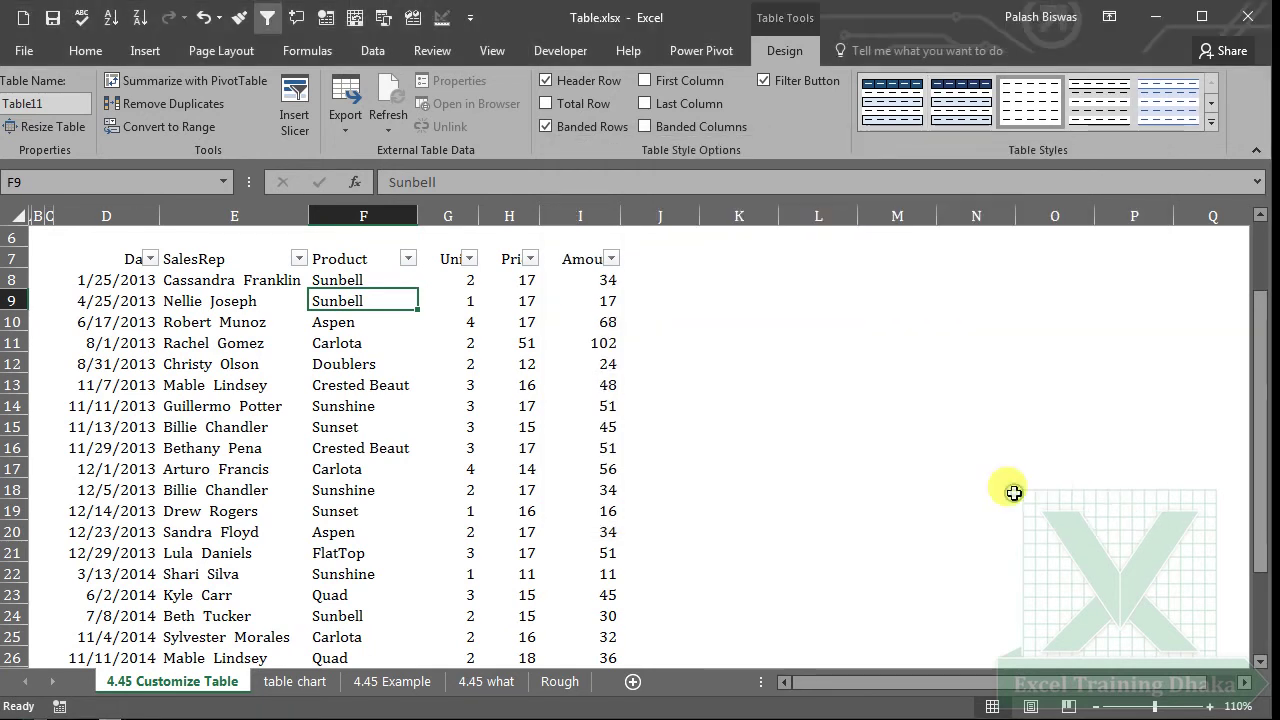
Step: Apply the custom style xlcstmztbl to the sales table
click(958, 96)
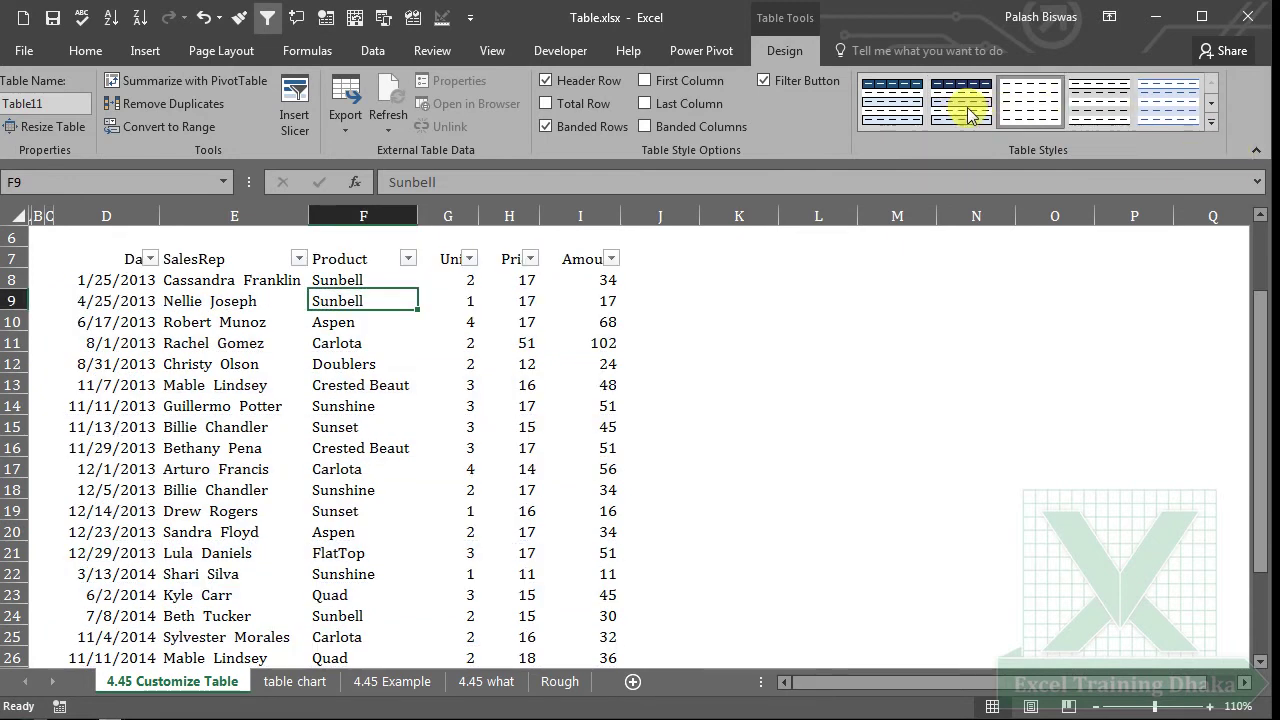
click(1211, 121)
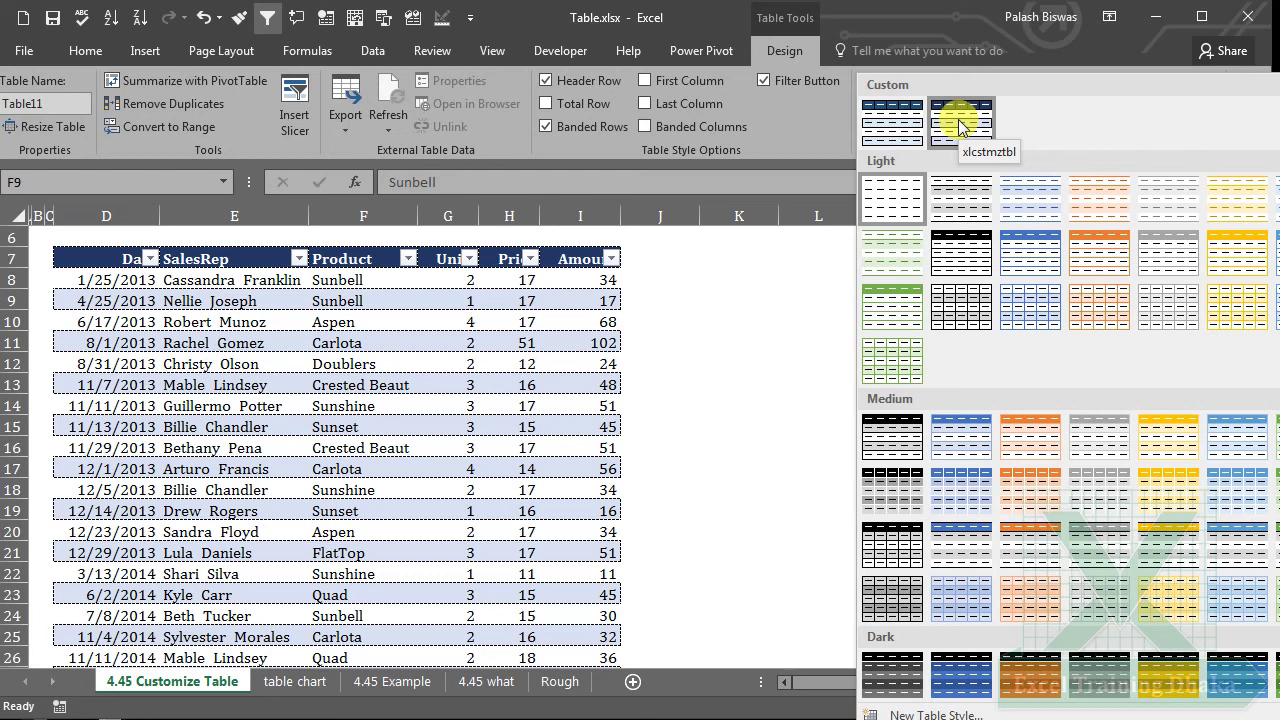
click(960, 125)
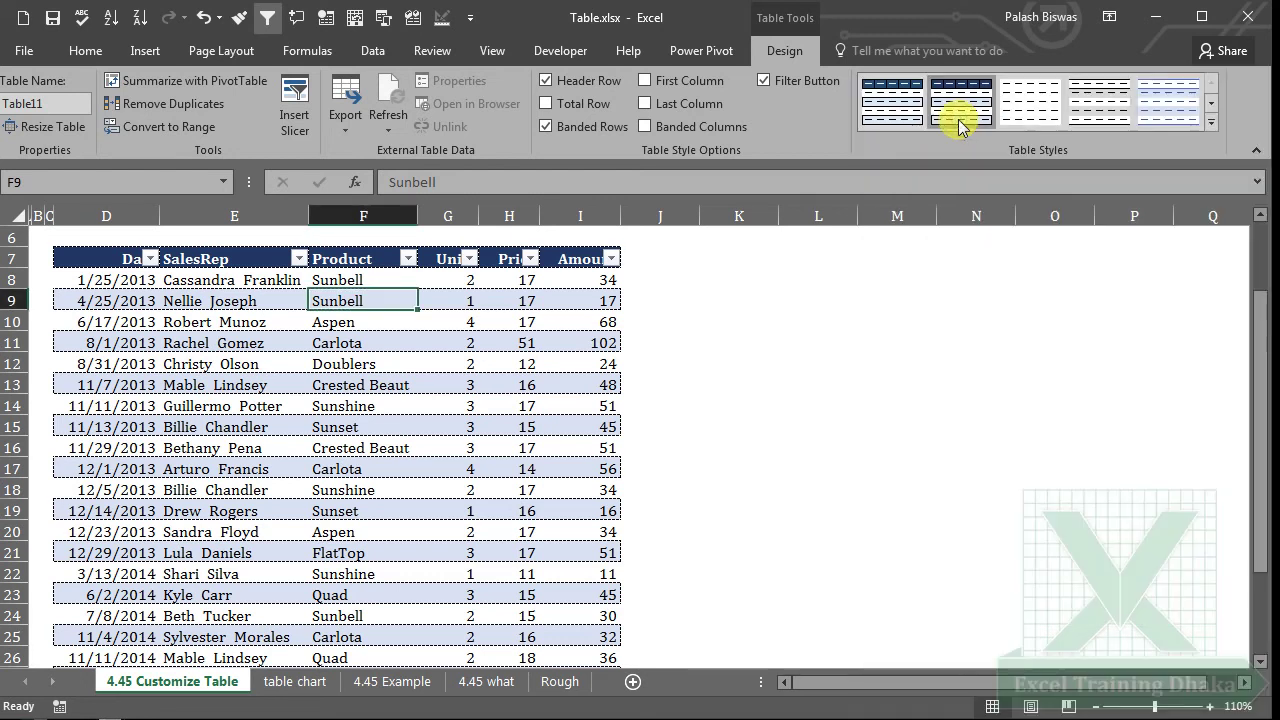
click(403, 447)
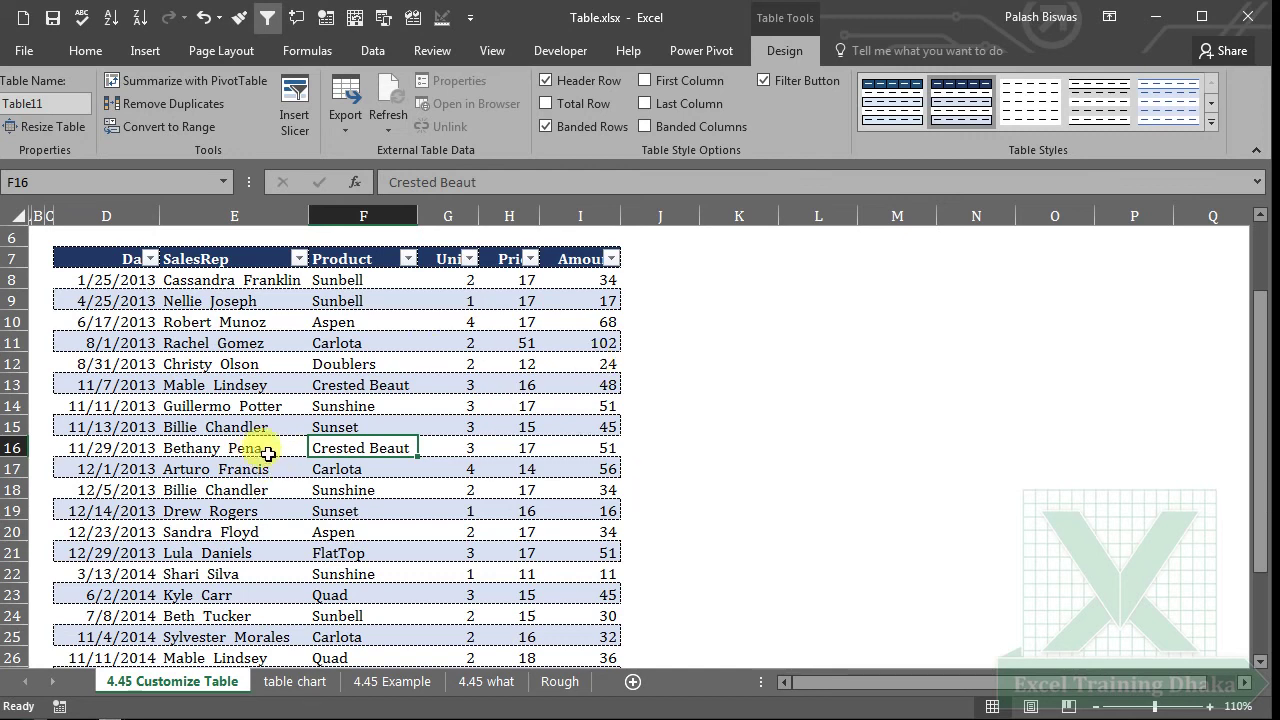
Step: Turn on the total row for the sales table
scroll(351, 477, down, 6)
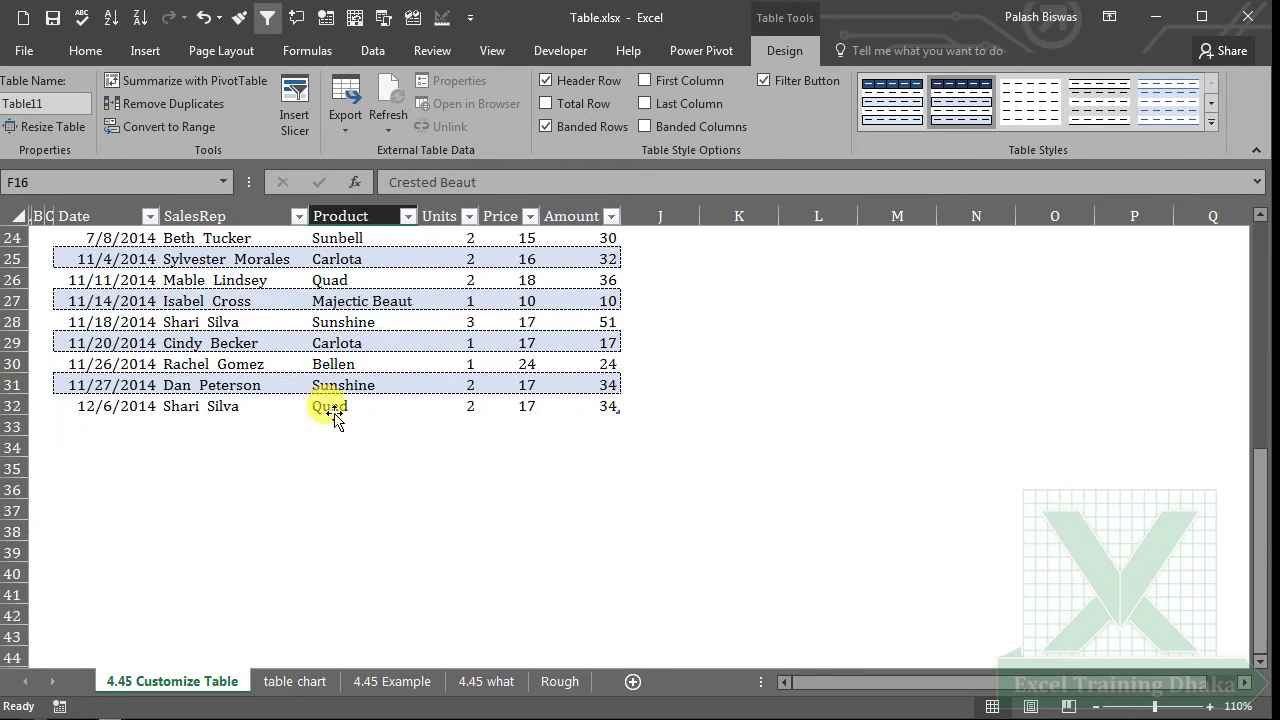
key(ctrl+a)
key(ctrl+a)
click(433, 365)
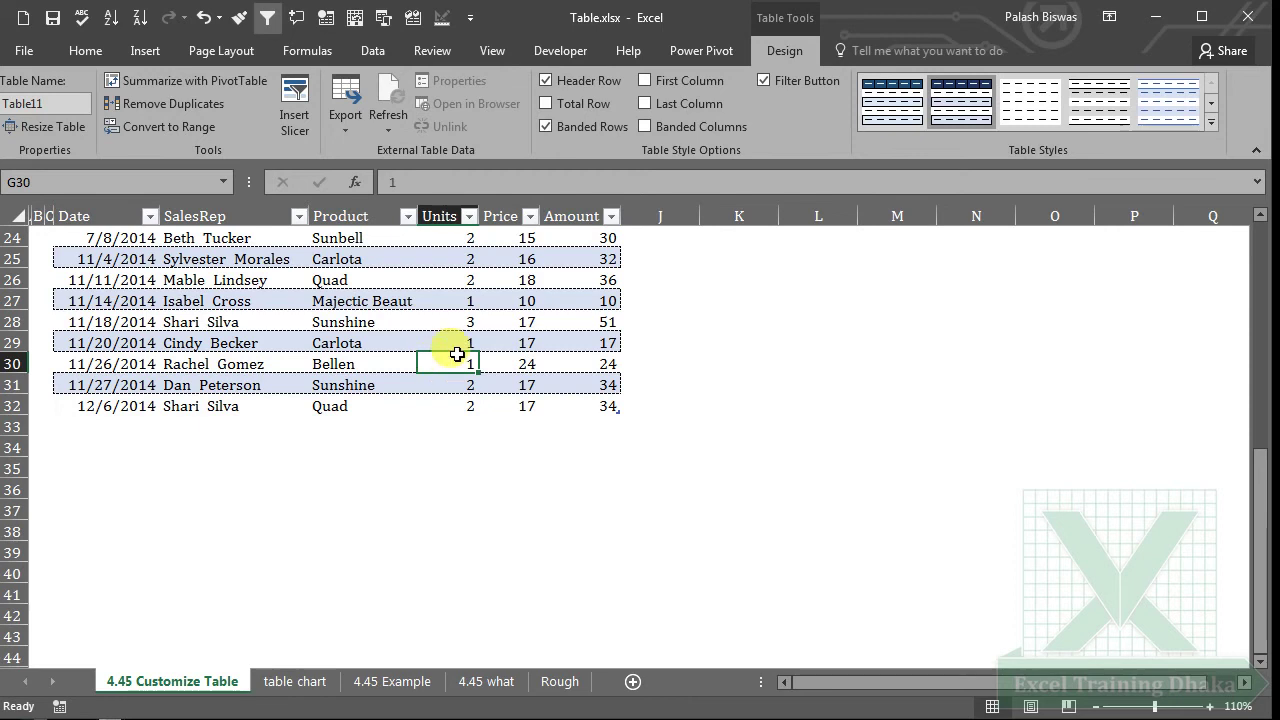
click(546, 104)
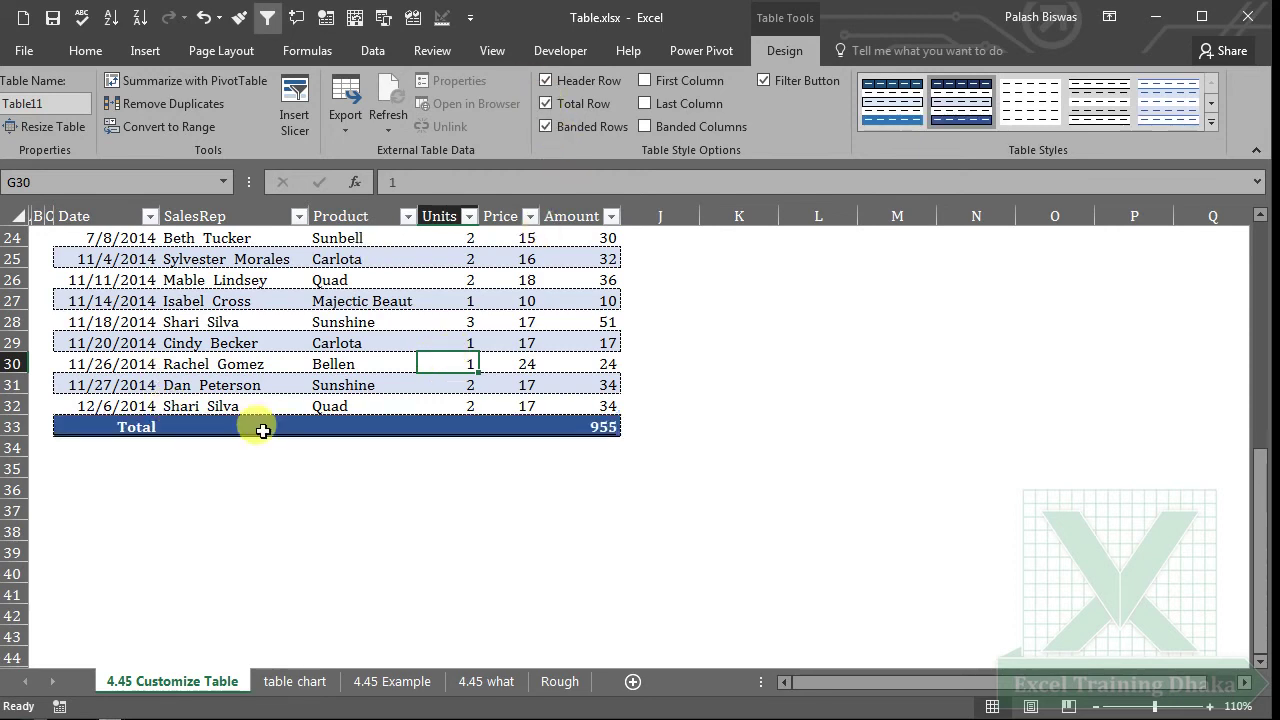
Step: Copy the Date, SalesRep and Product columns in D7:F17 of the sales table and paste them as values at L7
scroll(421, 447, up, 2)
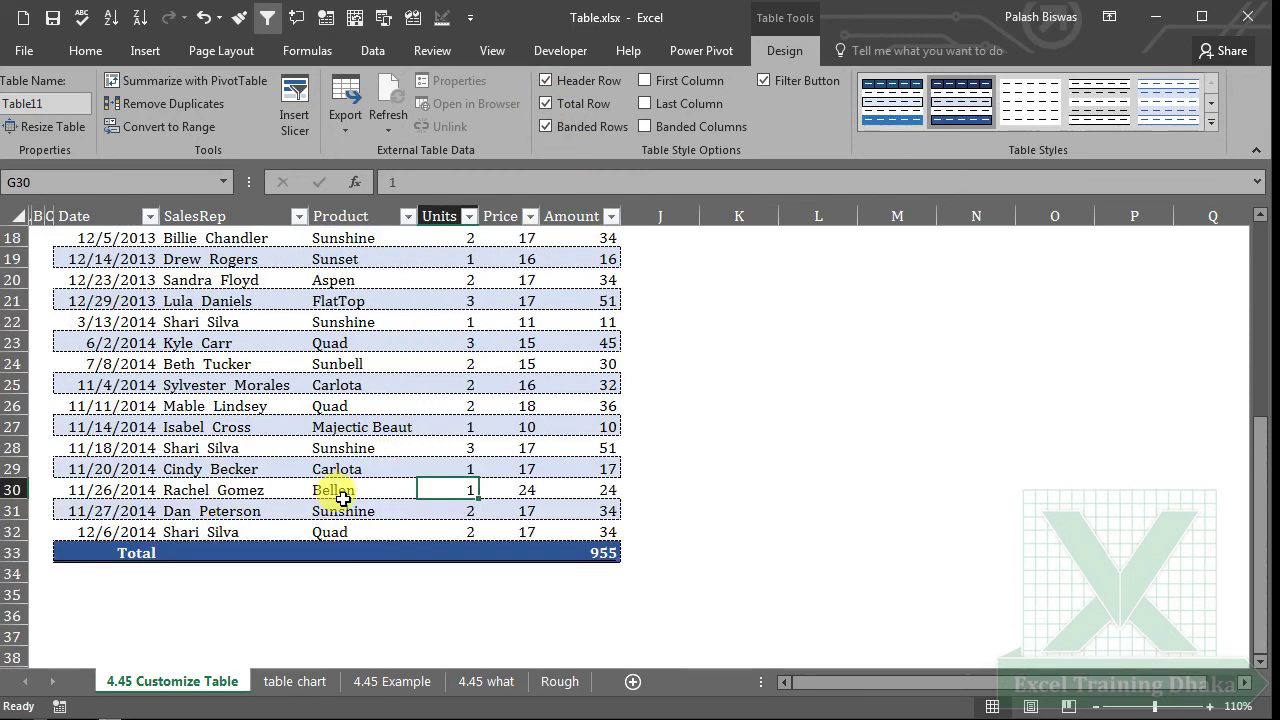
scroll(340, 500, up, 6)
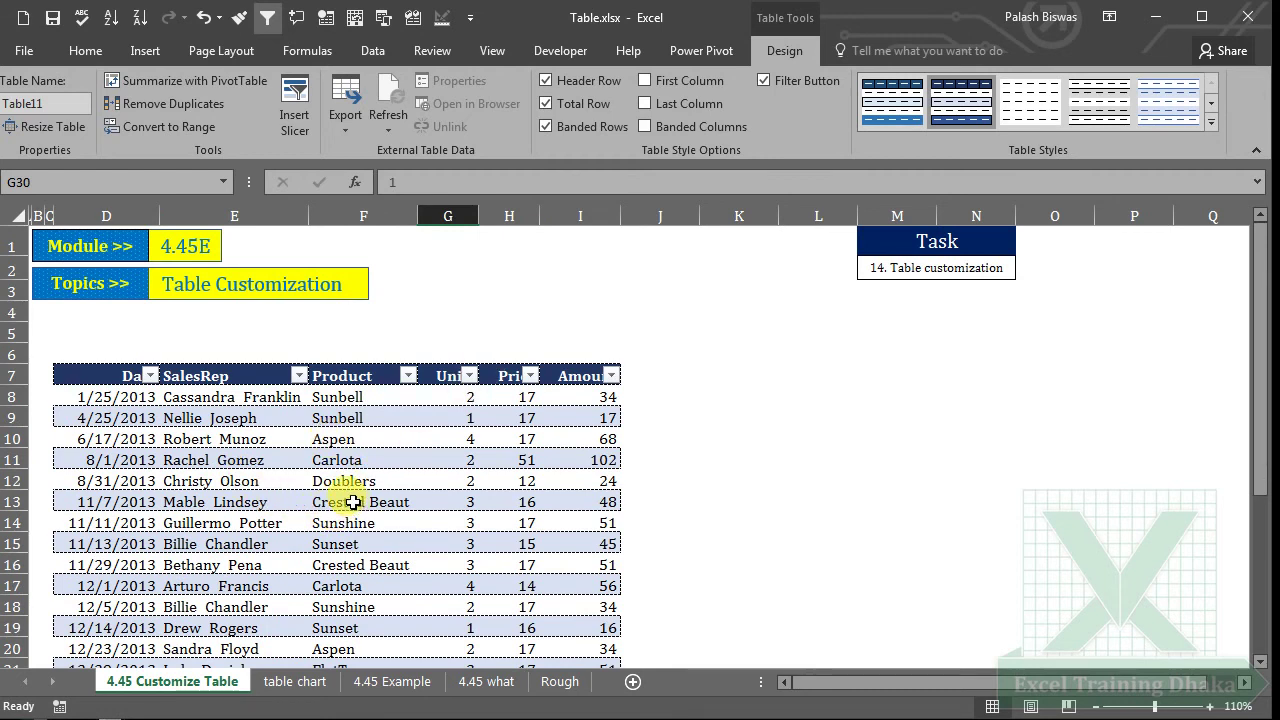
scroll(360, 502, down, 3)
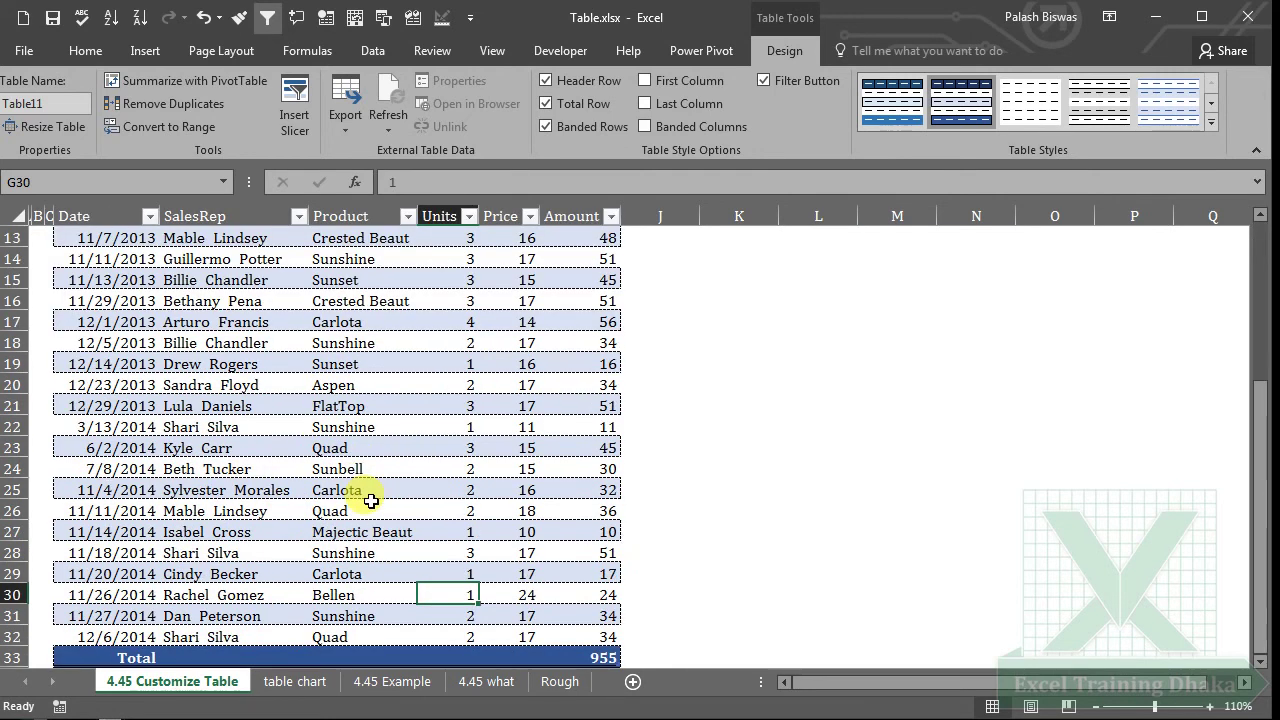
scroll(372, 501, up, 1)
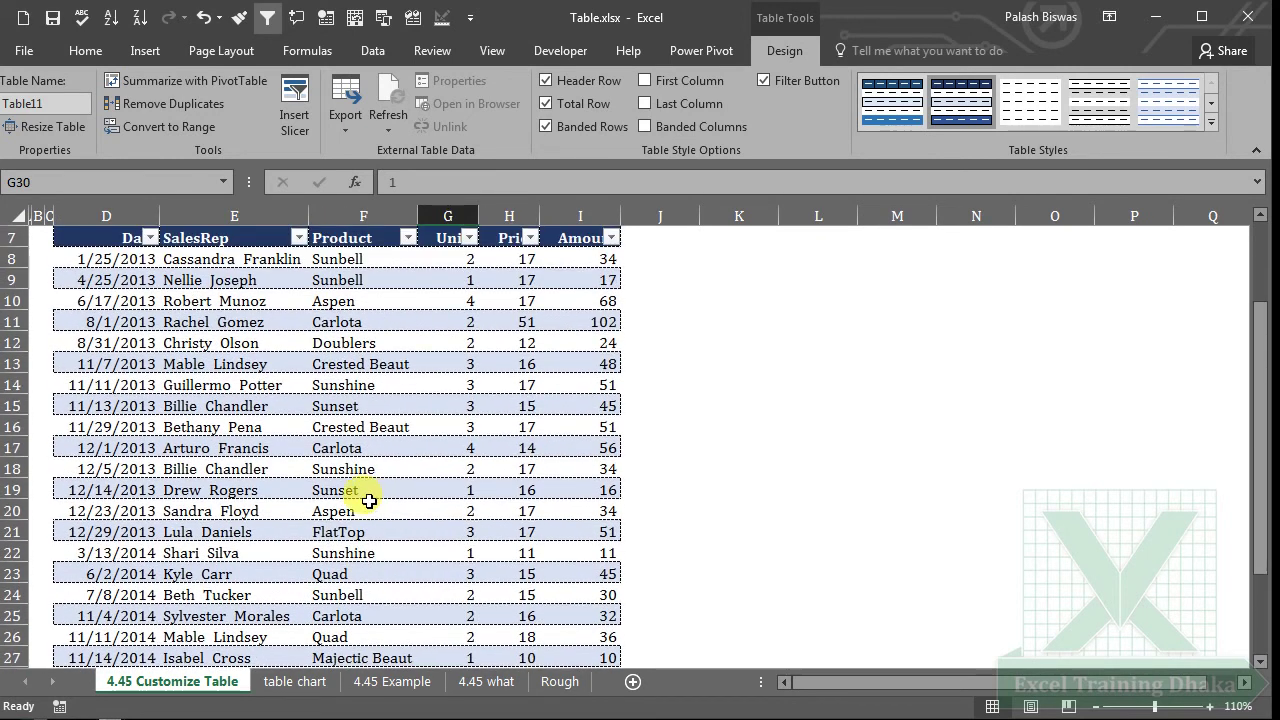
scroll(369, 501, up, 2)
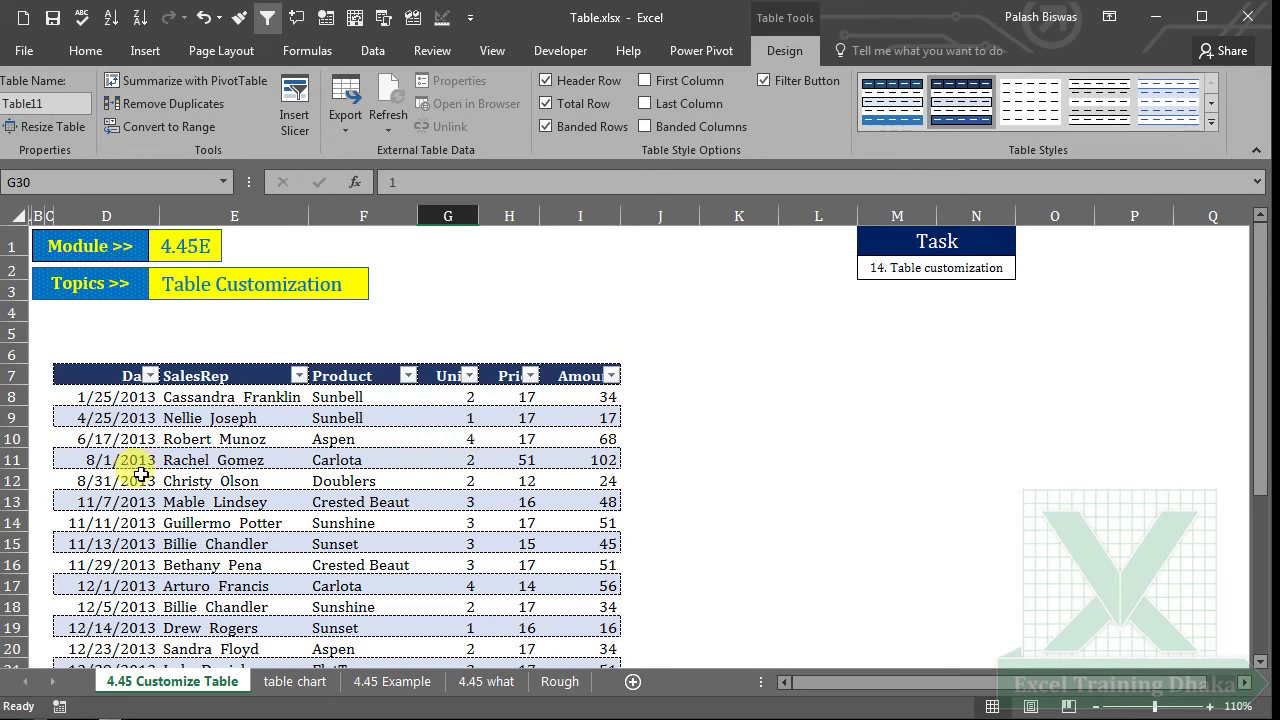
drag(114, 373, 343, 577)
right_click(241, 459)
click(288, 421)
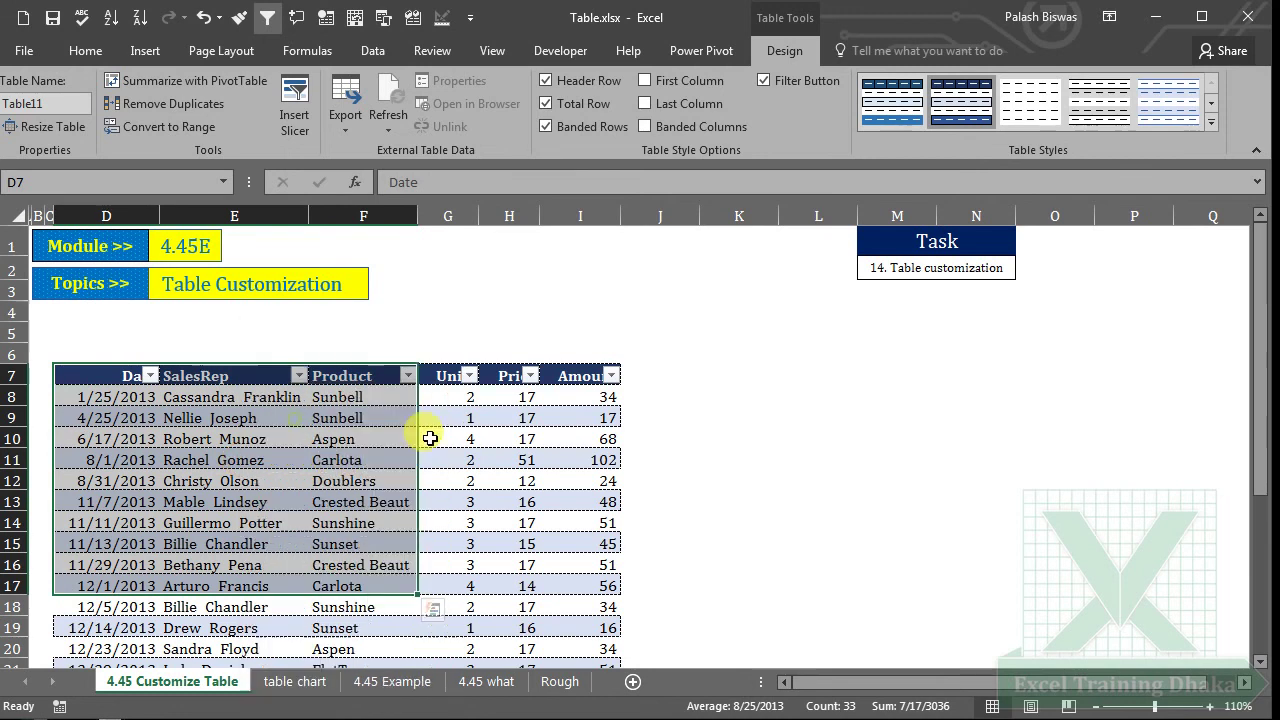
click(810, 372)
right_click(812, 372)
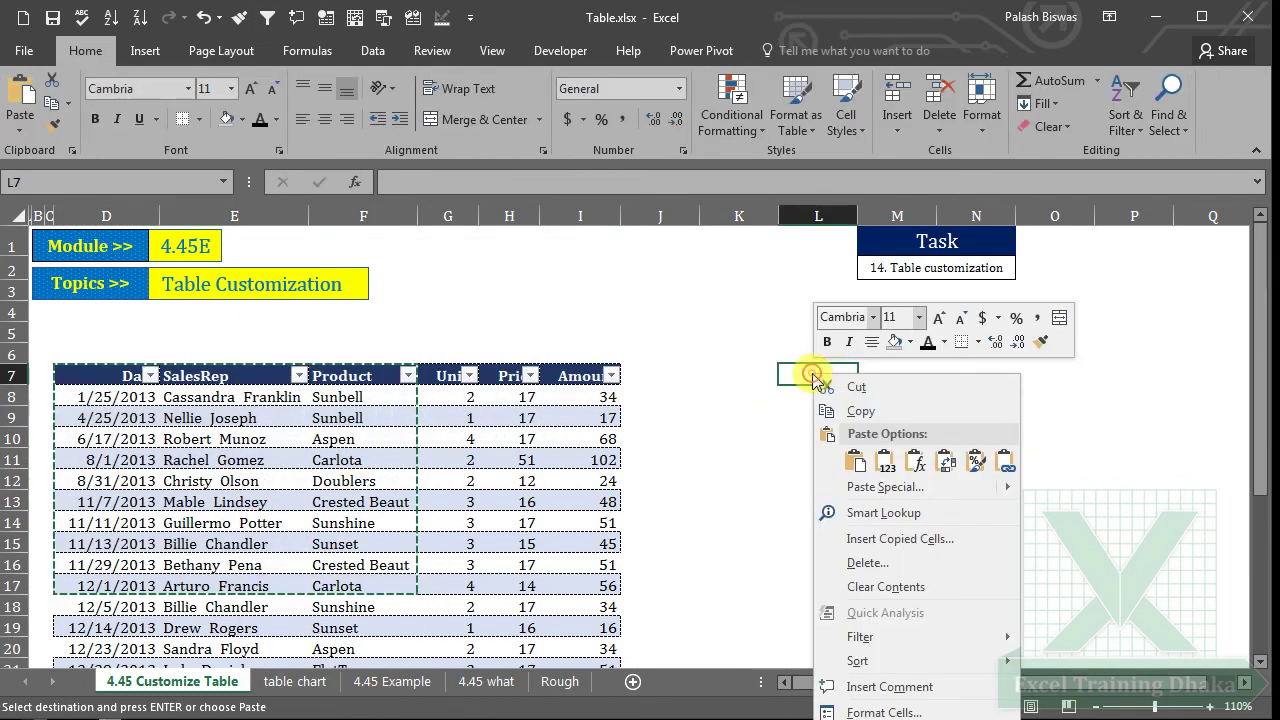
click(886, 461)
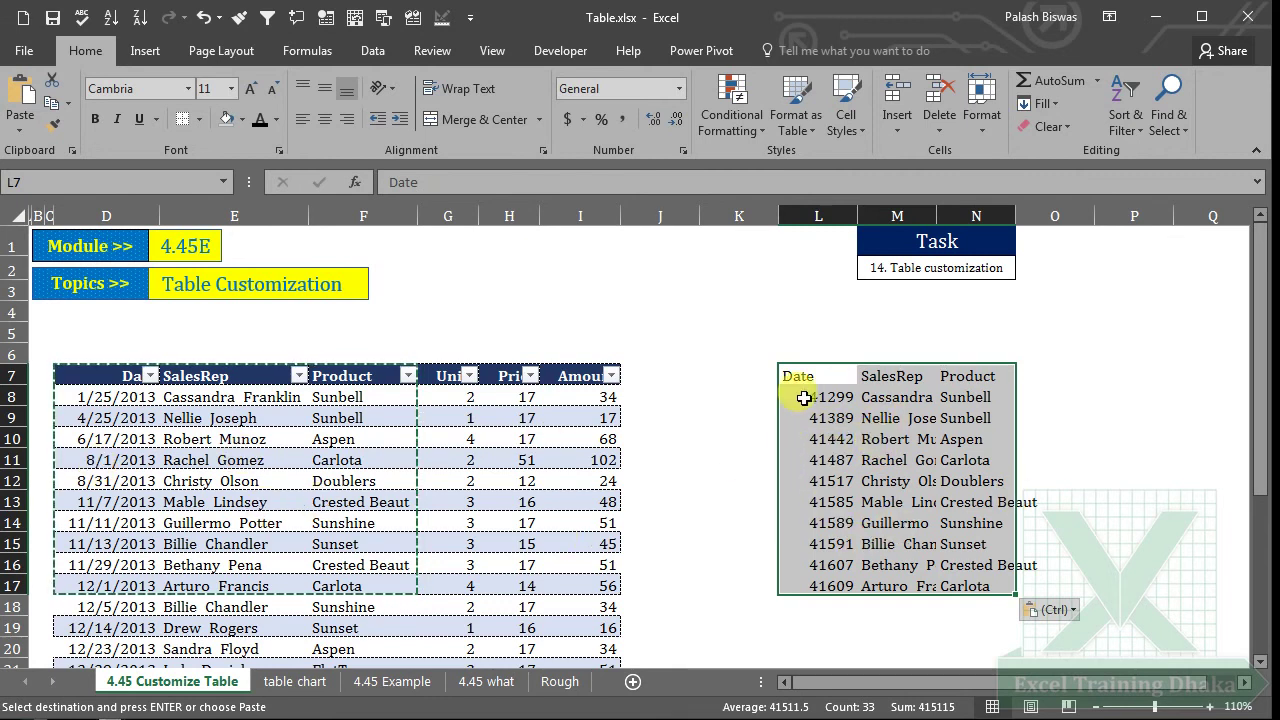
Step: Convert the pasted range L7:N17 into a table with its first row as headers
click(147, 52)
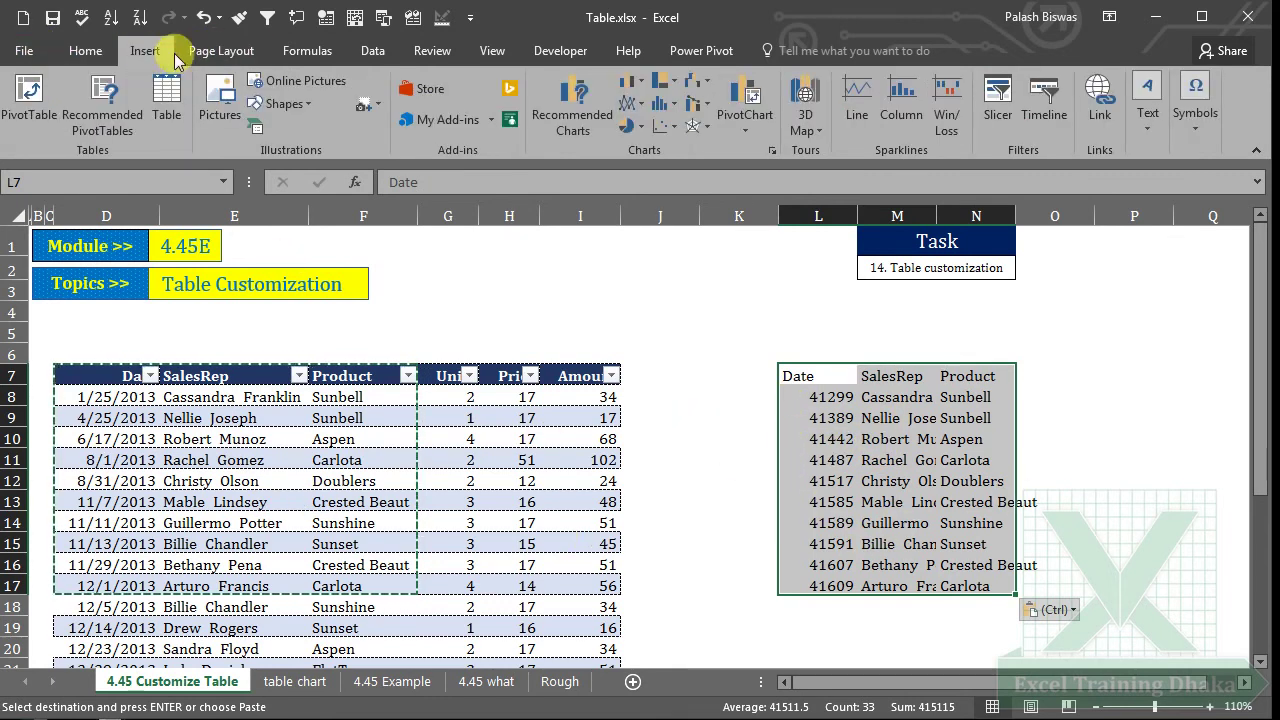
click(166, 100)
click(822, 375)
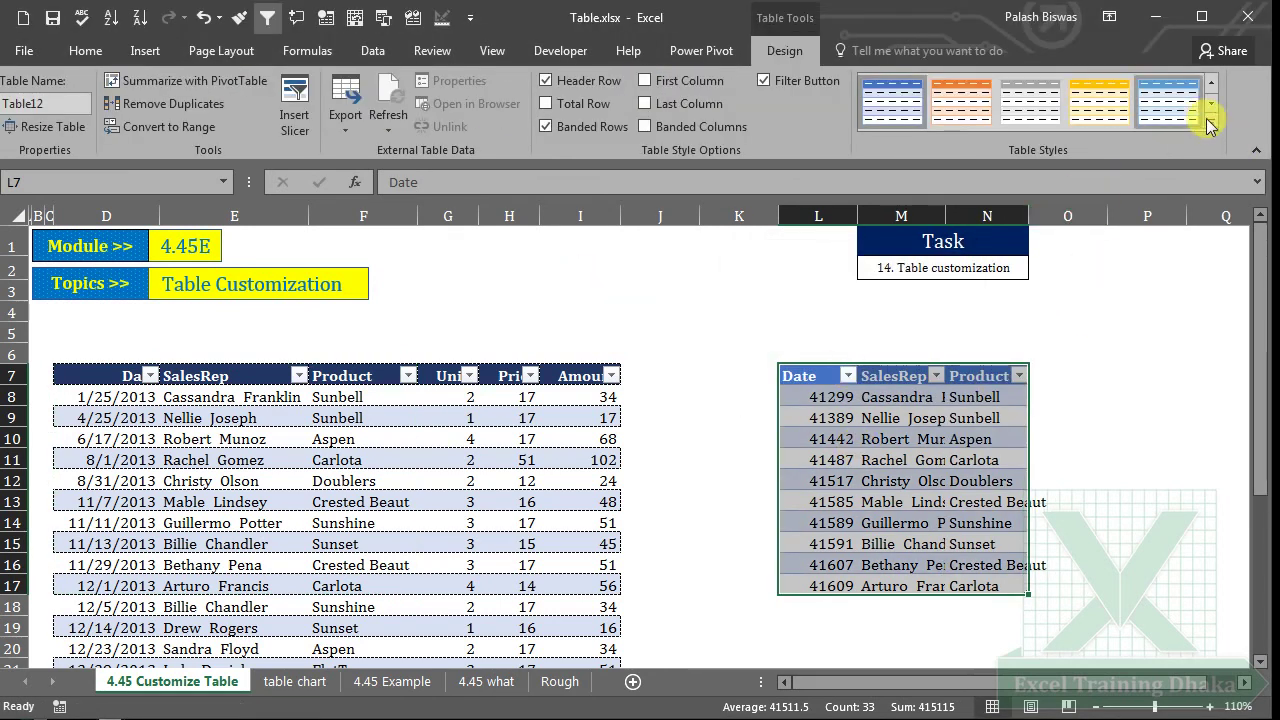
Step: Apply the custom style xlcstmztbl to the new three-column table
click(1214, 120)
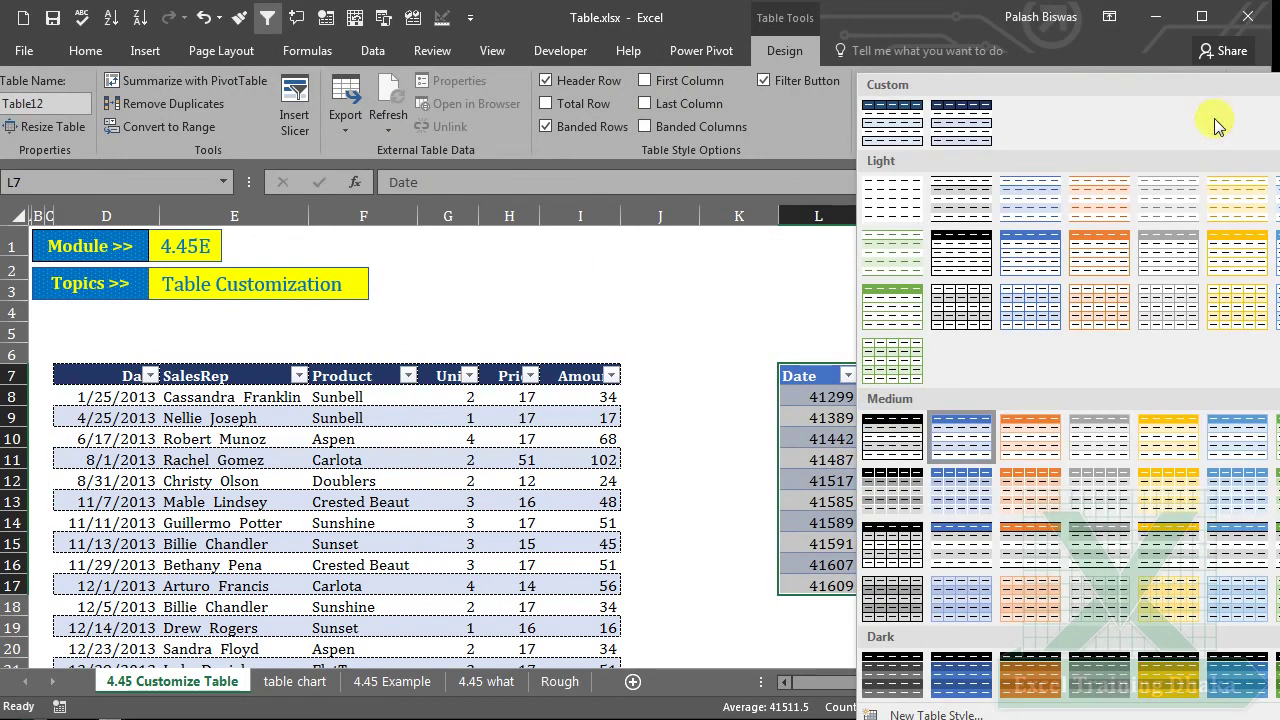
click(969, 137)
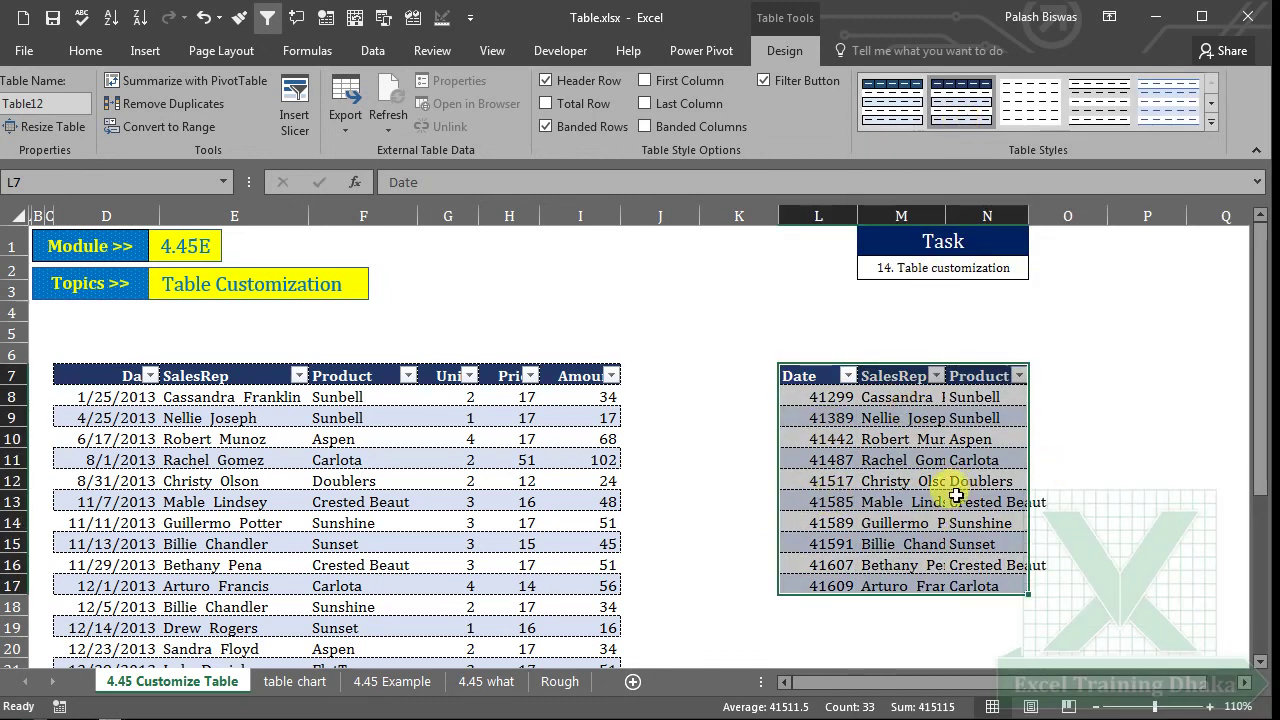
click(1085, 420)
click(903, 420)
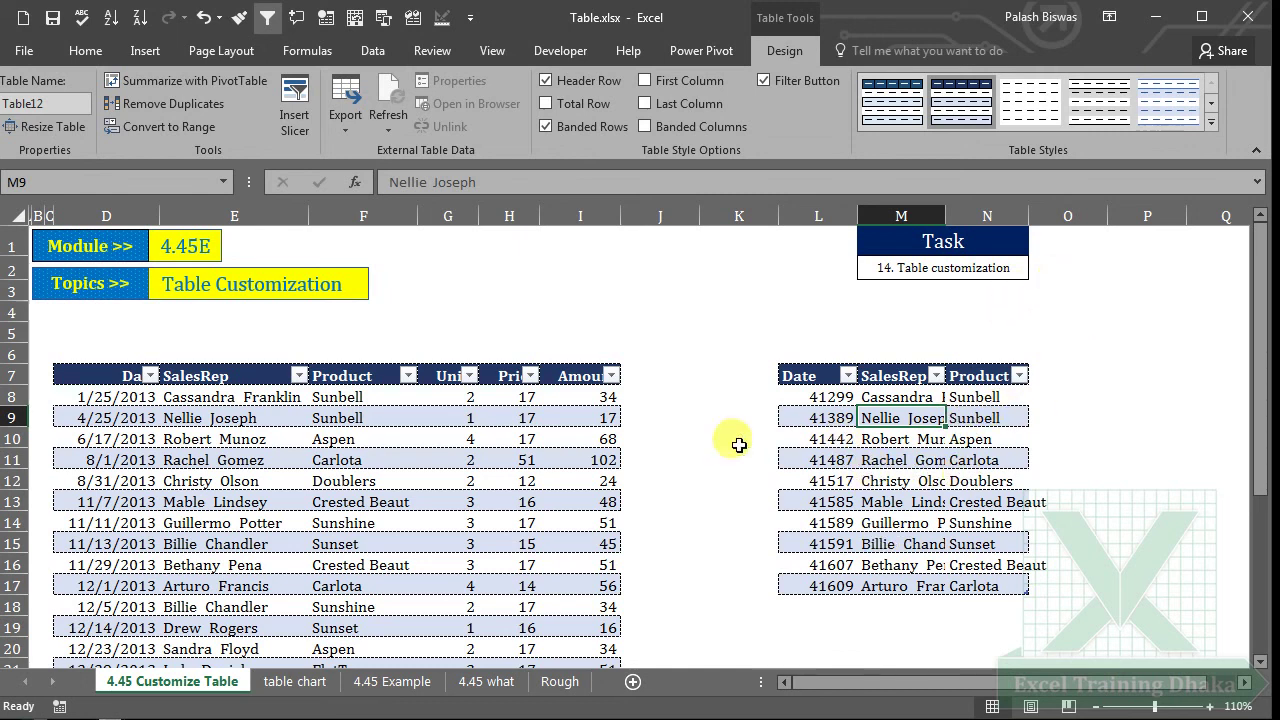
drag(817, 395, 1009, 586)
click(1130, 472)
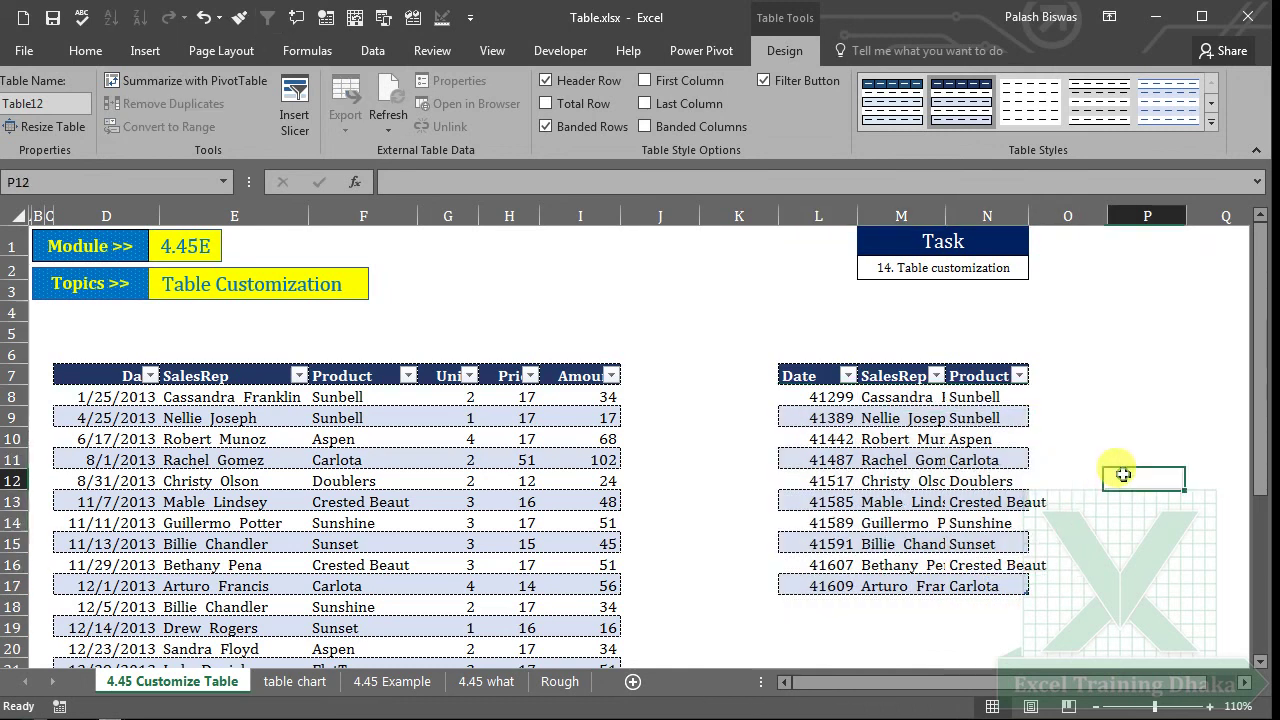
click(373, 472)
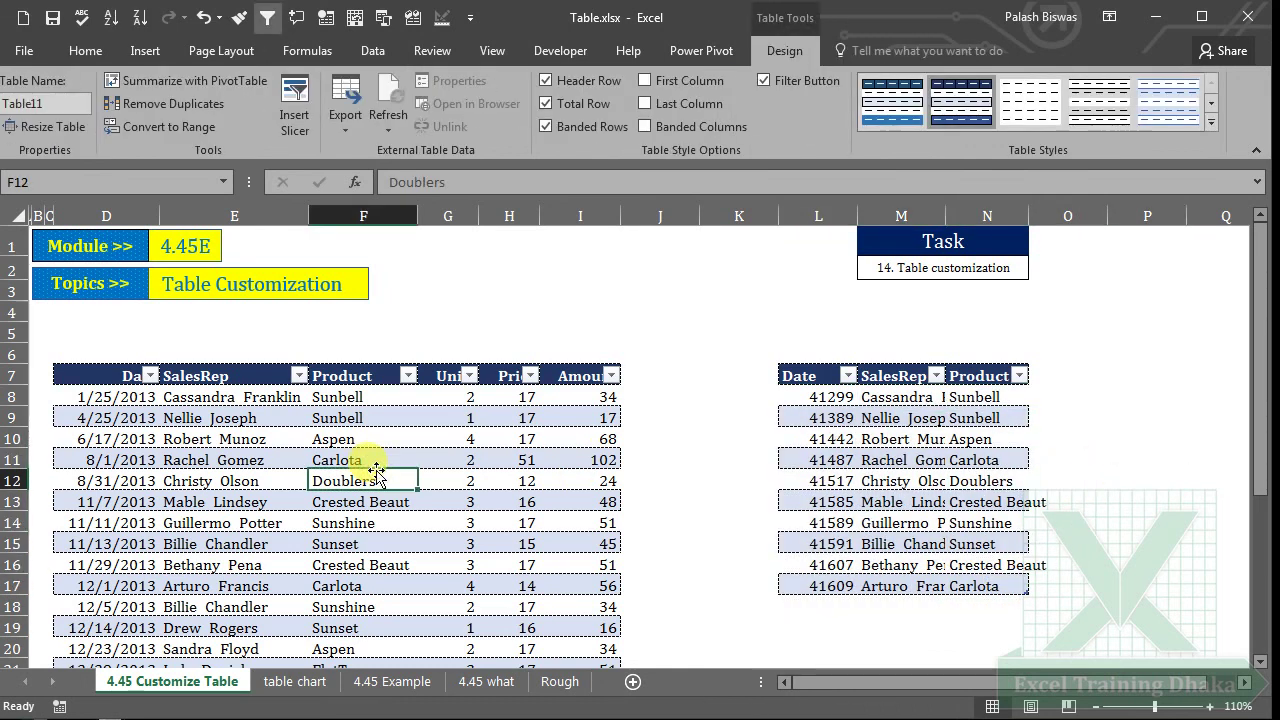